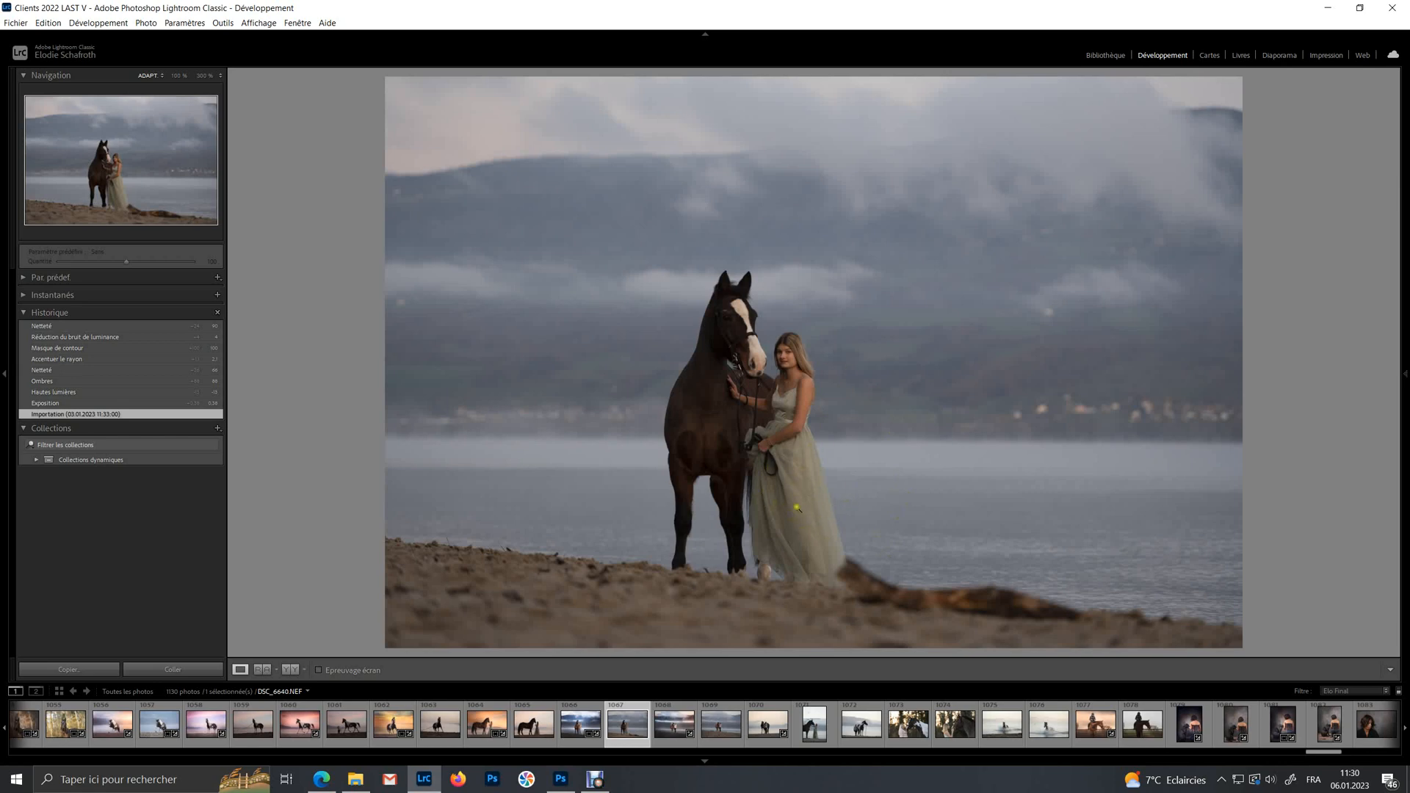
Open the retouched photo DSC_6640-Modifier-Modifier.tif in Photoshop 2023 as a copy with the Lightroom corrections
{"action": "left_click", "coordinate": [577, 731]}
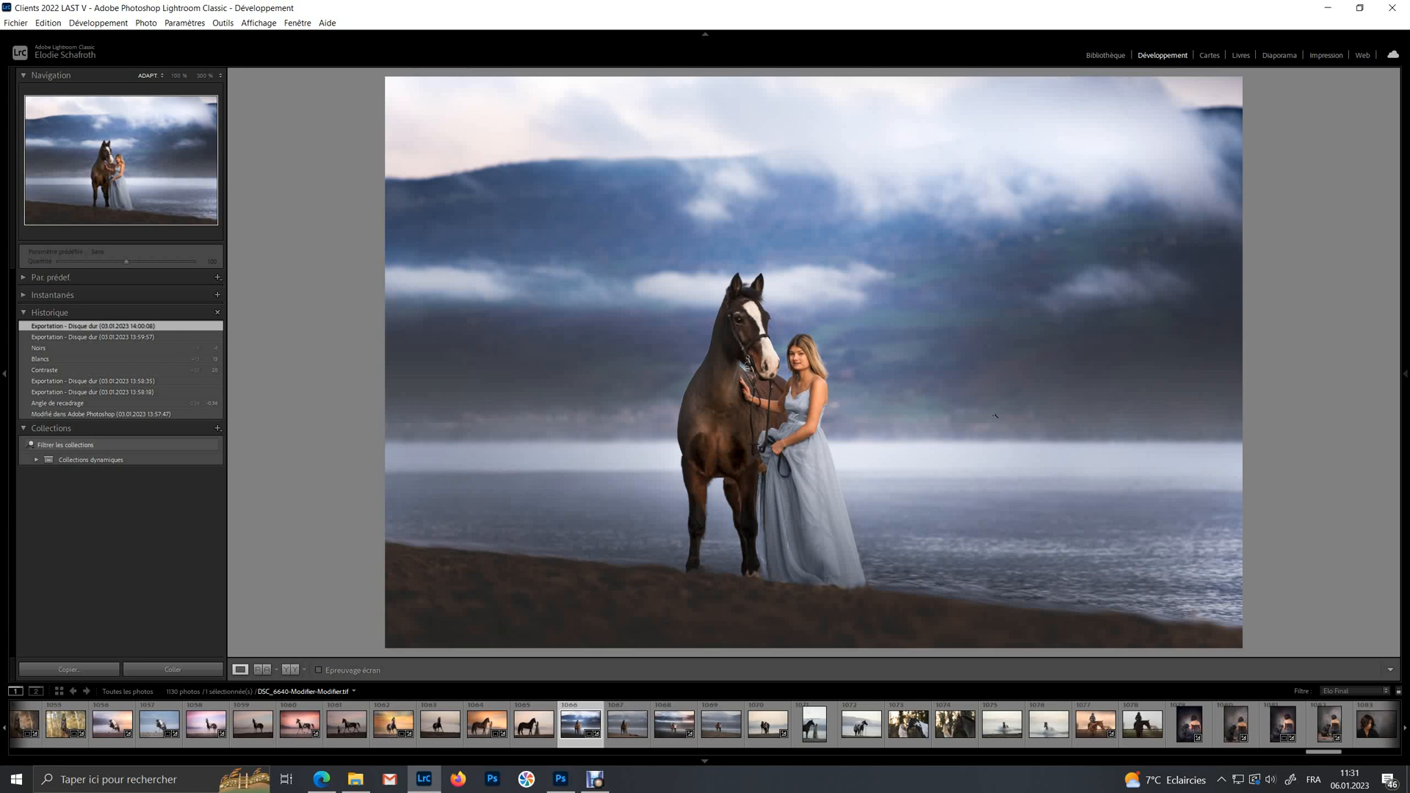
{"action": "right_click", "coordinate": [574, 724]}
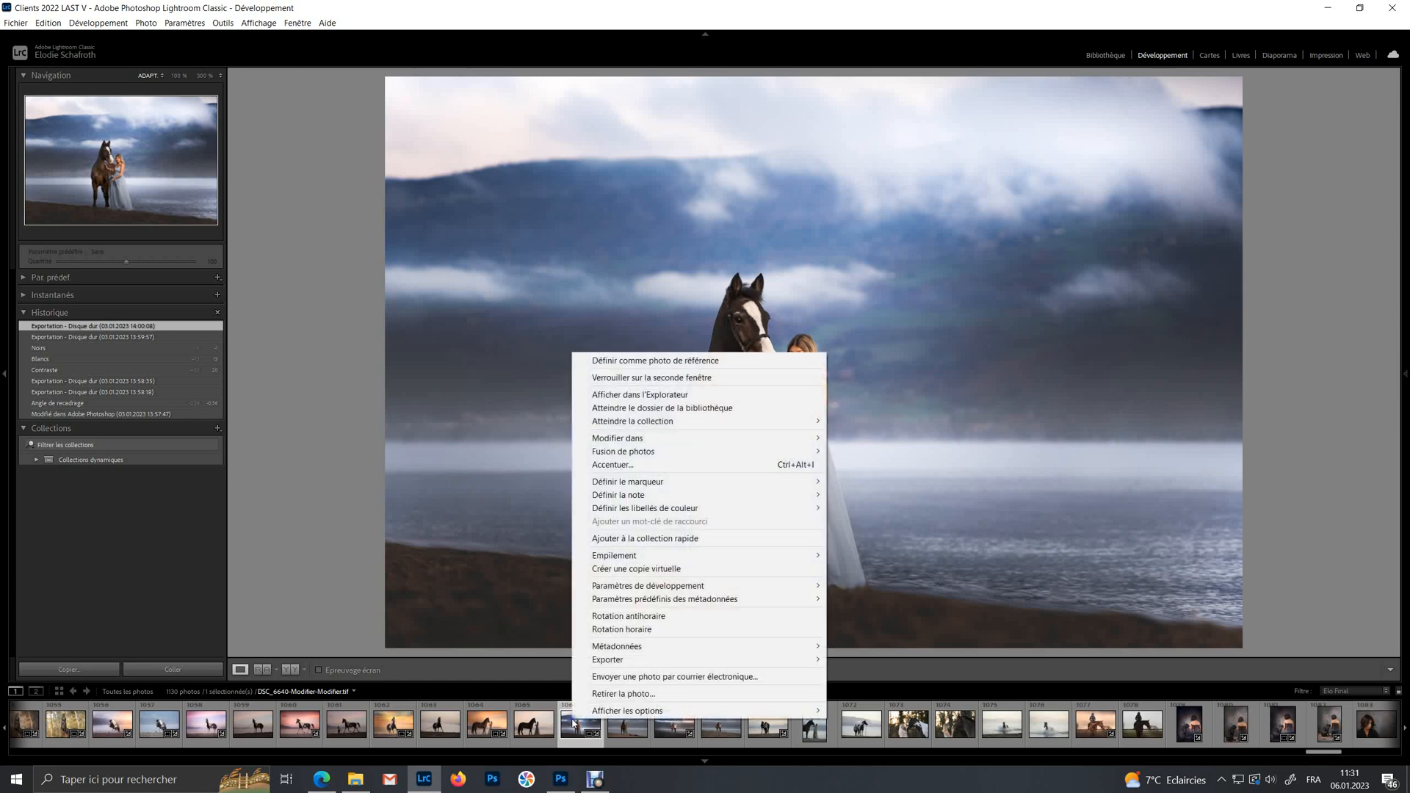
{"action": "mouse_move", "coordinate": [670, 439]}
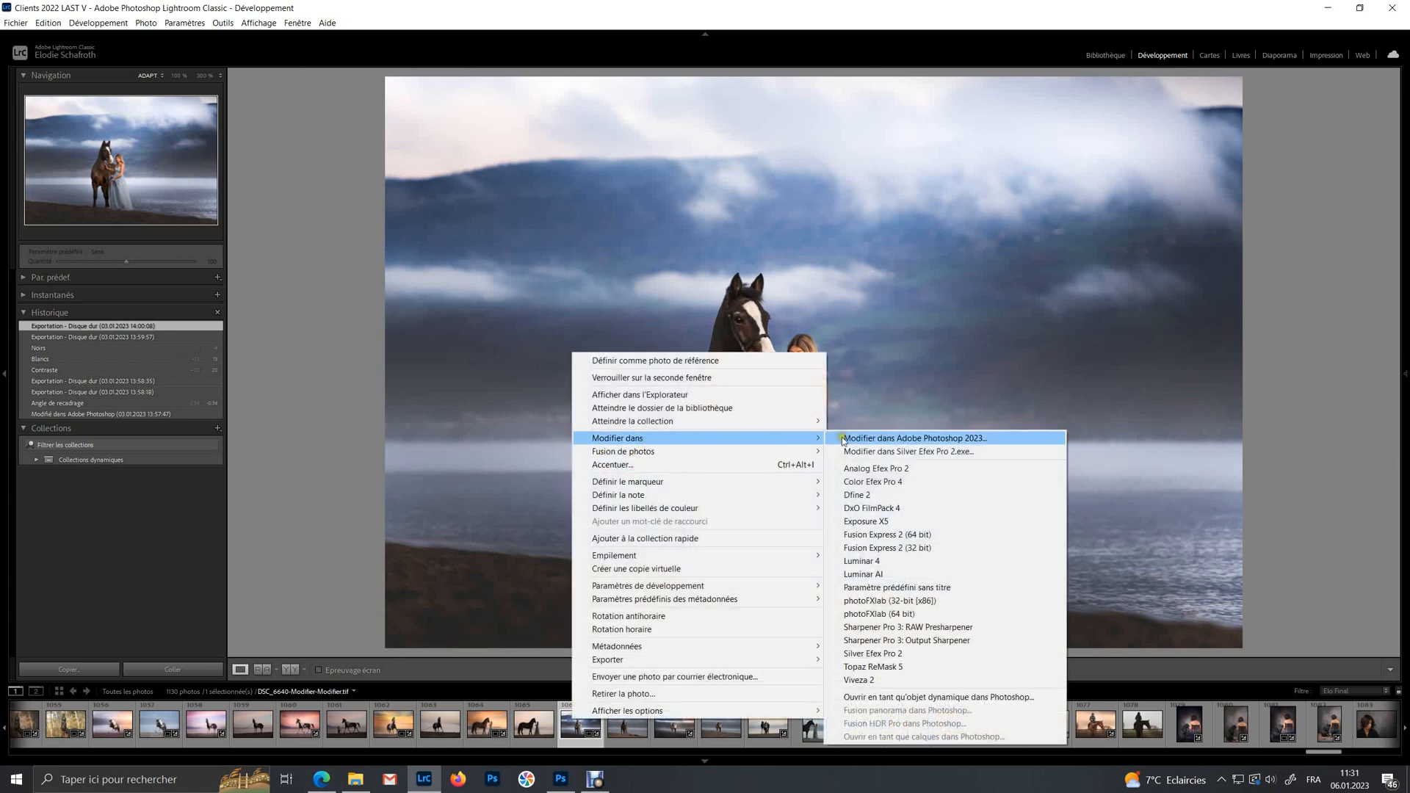
{"action": "left_click", "coordinate": [843, 438]}
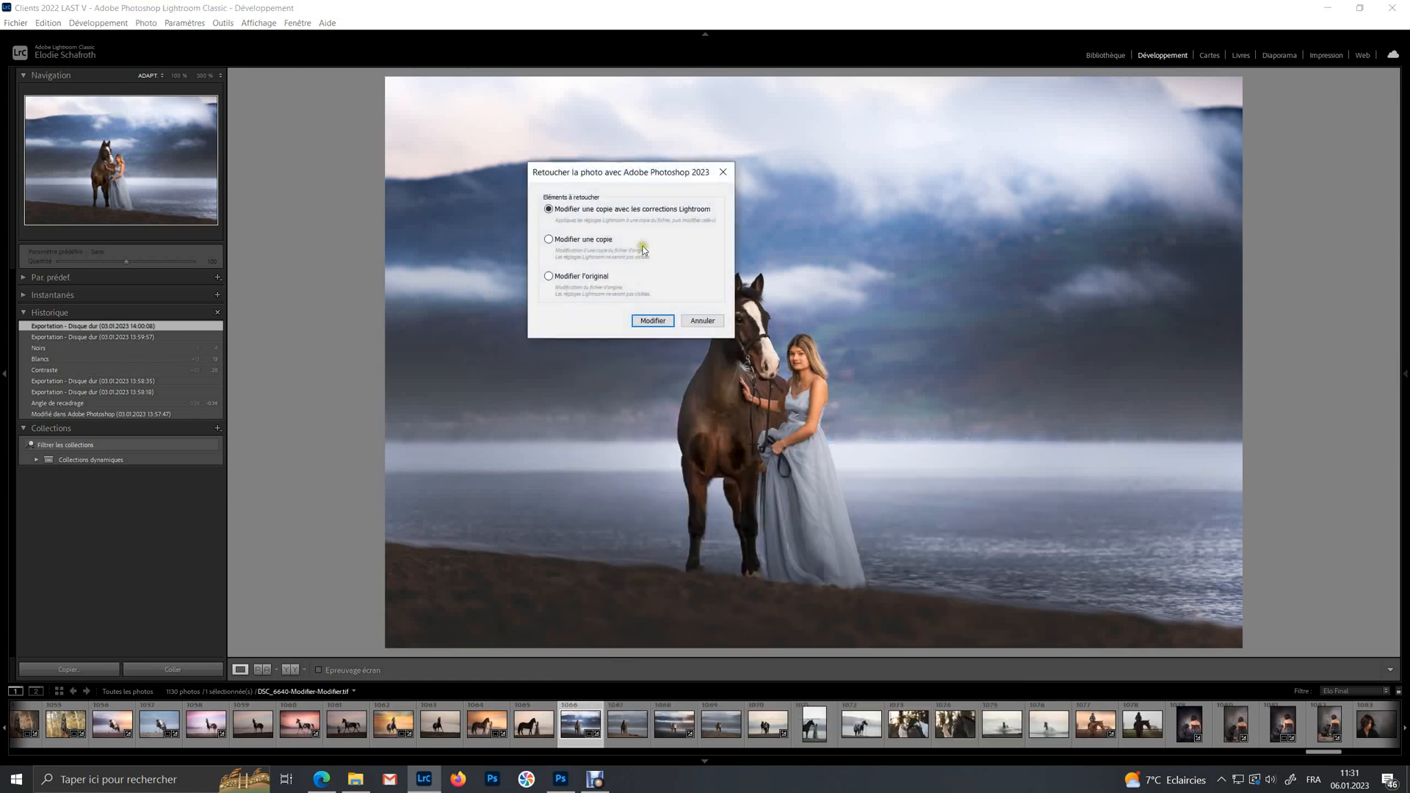
{"action": "left_click", "coordinate": [652, 320]}
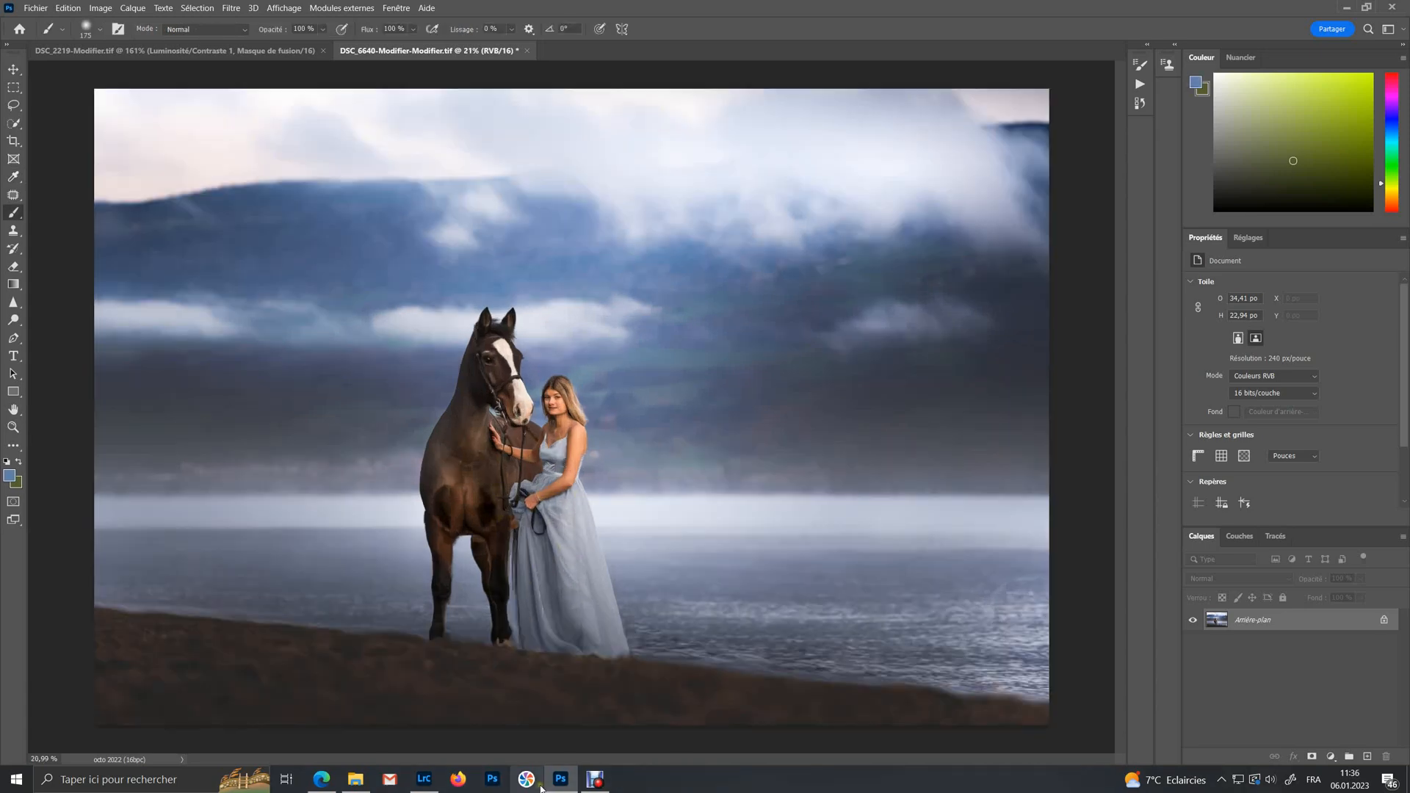
Sample the blue-grey background beside the woman with the Eyedropper and open the foreground colour's settings to get its hex code
{"action": "left_click", "coordinate": [14, 177]}
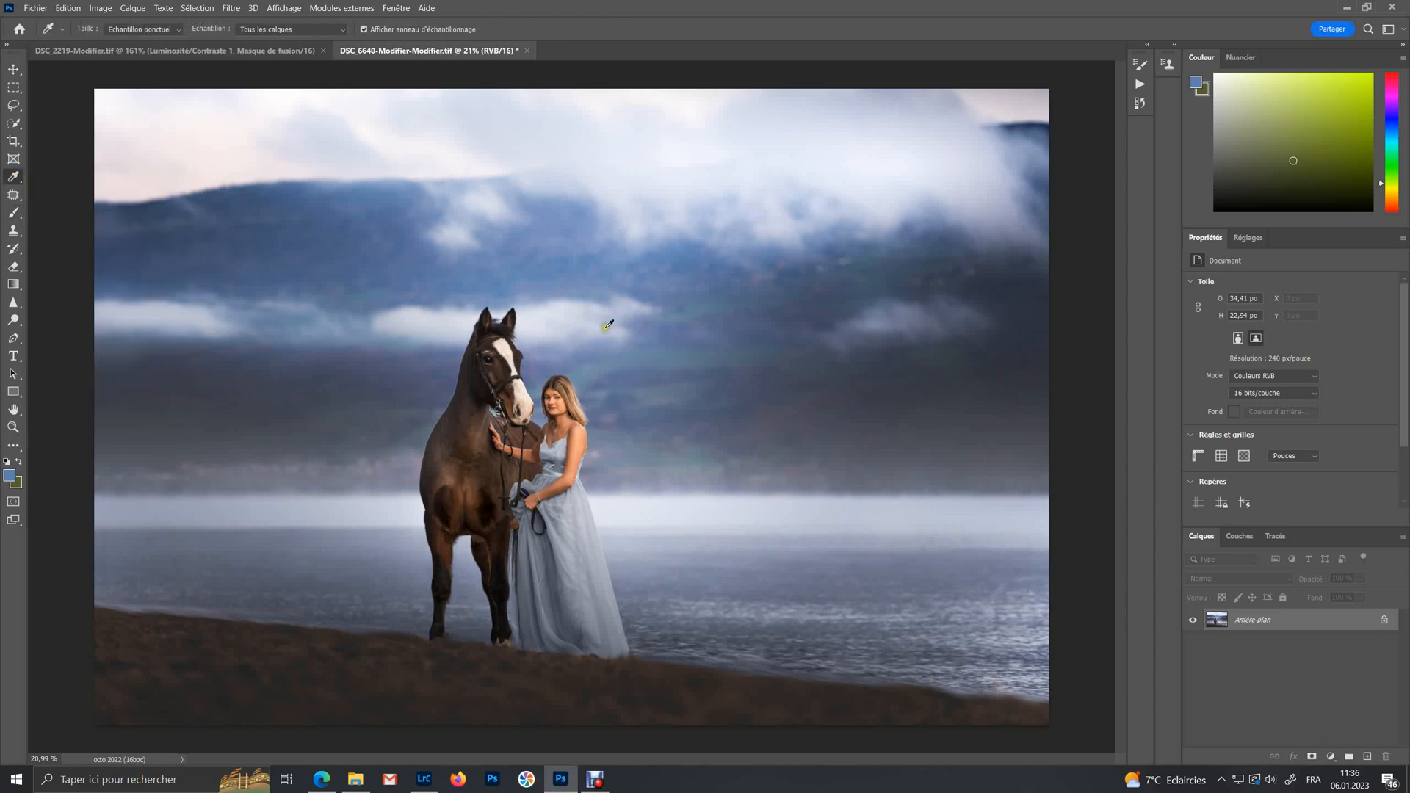
{"action": "left_click", "coordinate": [712, 451]}
{"action": "left_click", "coordinate": [713, 438]}
{"action": "left_click", "coordinate": [9, 476]}
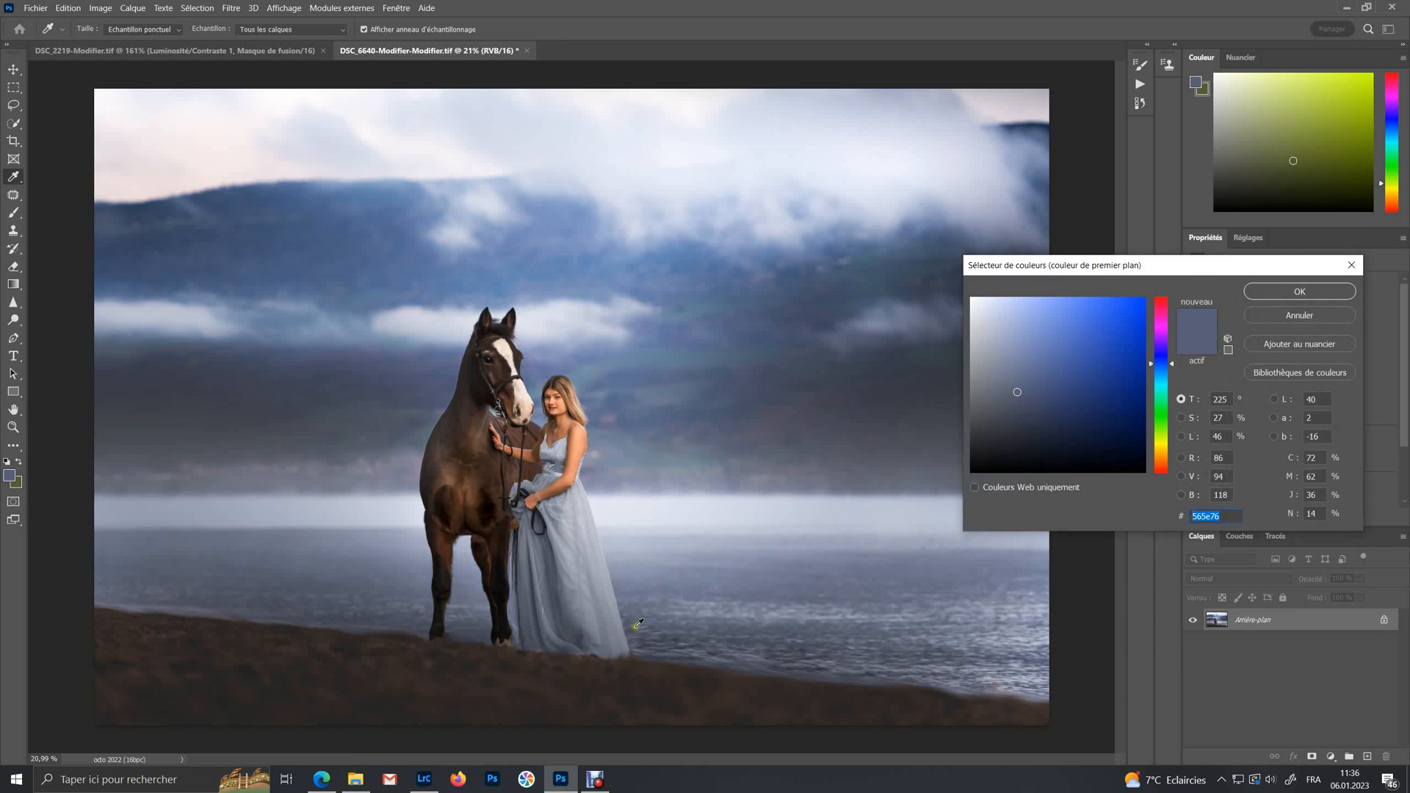
Switch to the Adobe Color wheel in the browser and set colour A of the complementary palette to #565E76
{"action": "left_click", "coordinate": [321, 779]}
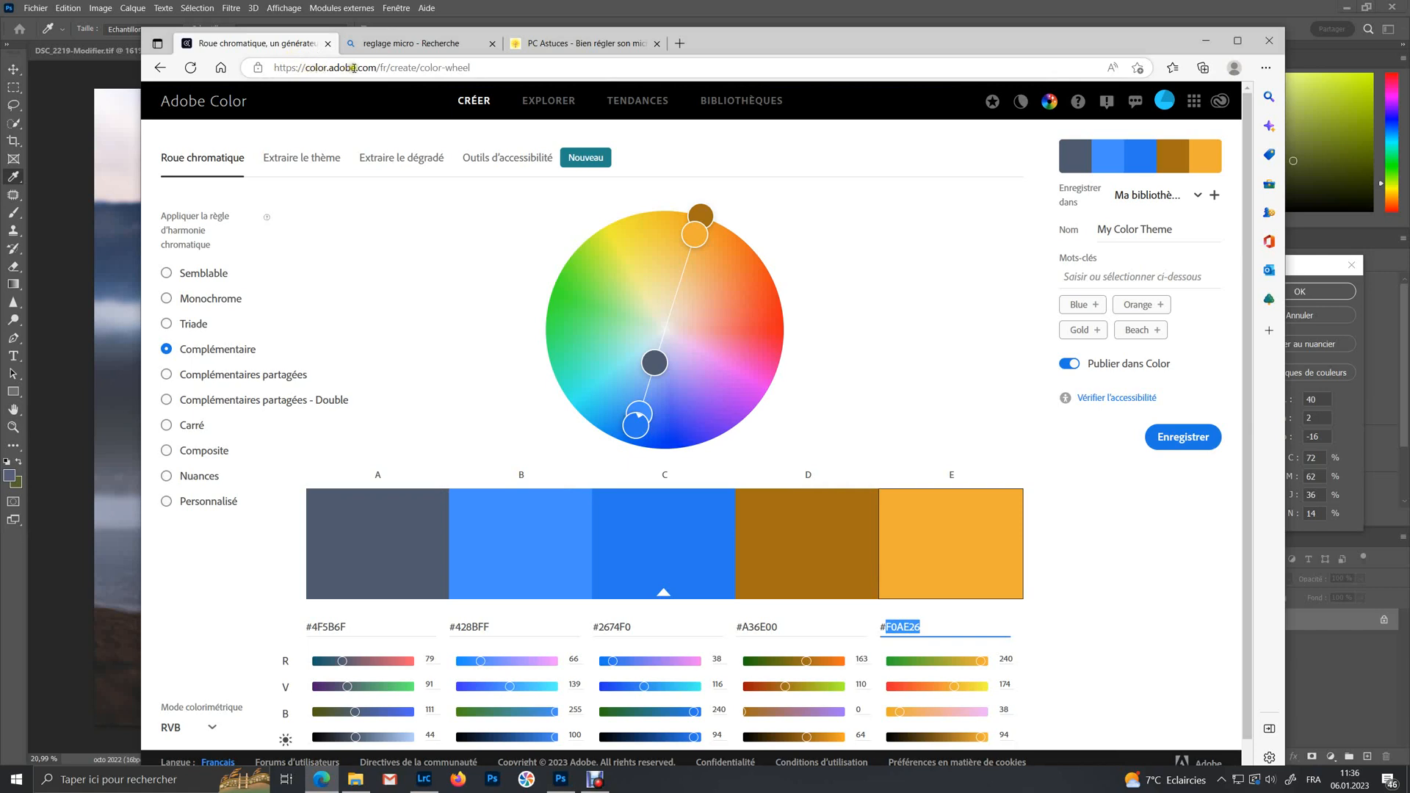
{"action": "left_click", "coordinate": [374, 628]}
{"action": "left_click_drag", "start_coordinate": [374, 629], "coordinate": [312, 636]}
{"action": "type", "text": "565e76"}
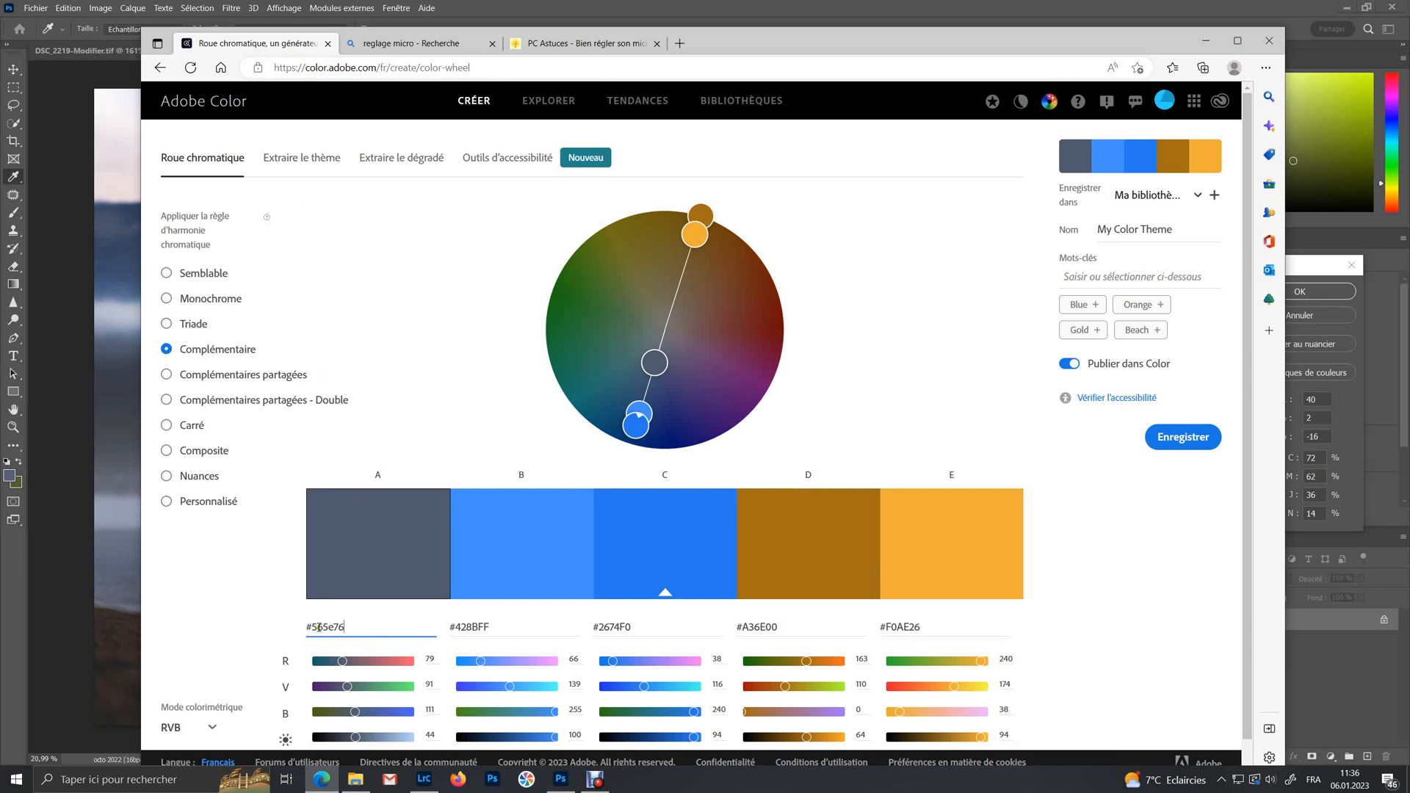
{"action": "key", "text": "Return"}
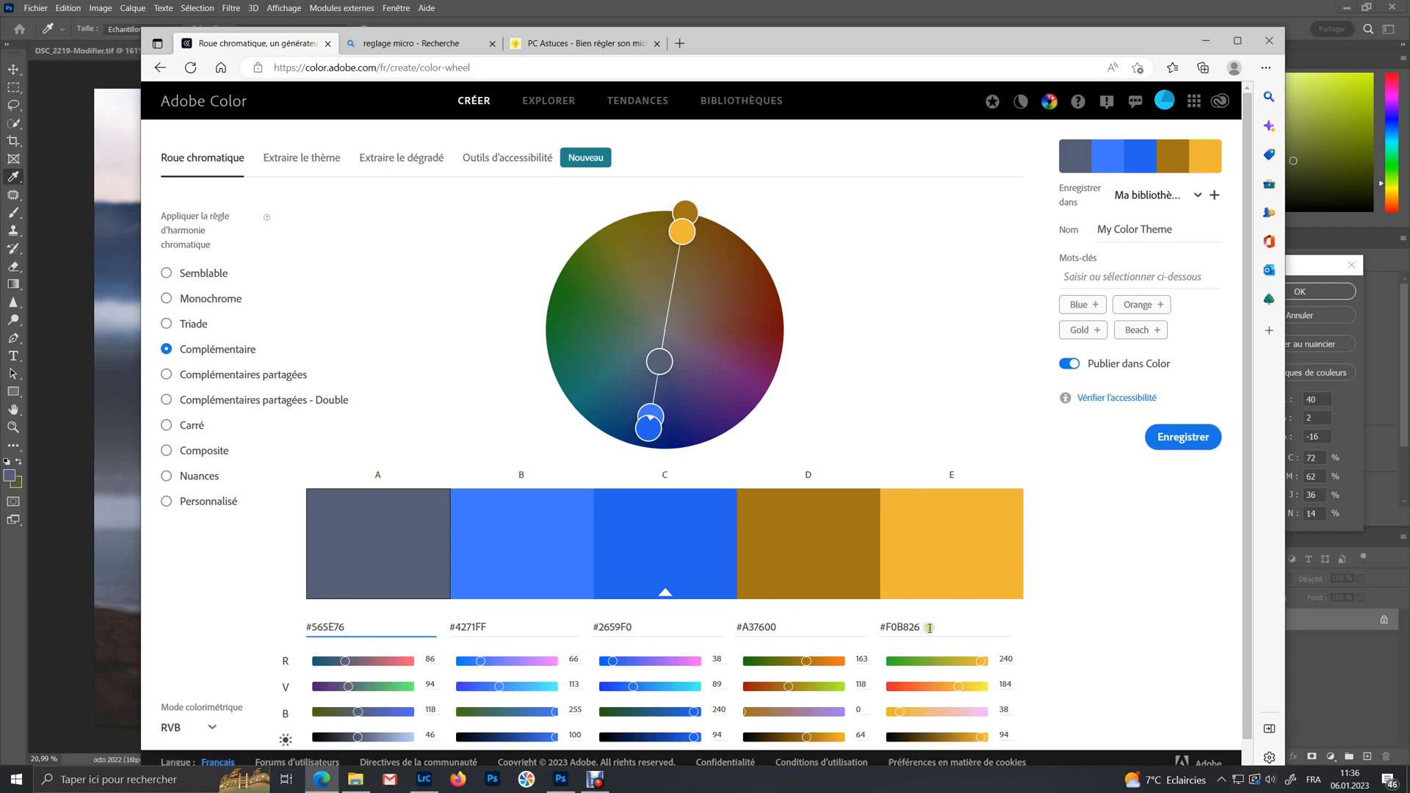
Copy the hex code F0B826 of palette colour E, then return to Photoshop and dismiss the colour picker
{"action": "left_click_drag", "start_coordinate": [929, 628], "coordinate": [888, 629]}
{"action": "key", "text": "ctrl+c"}
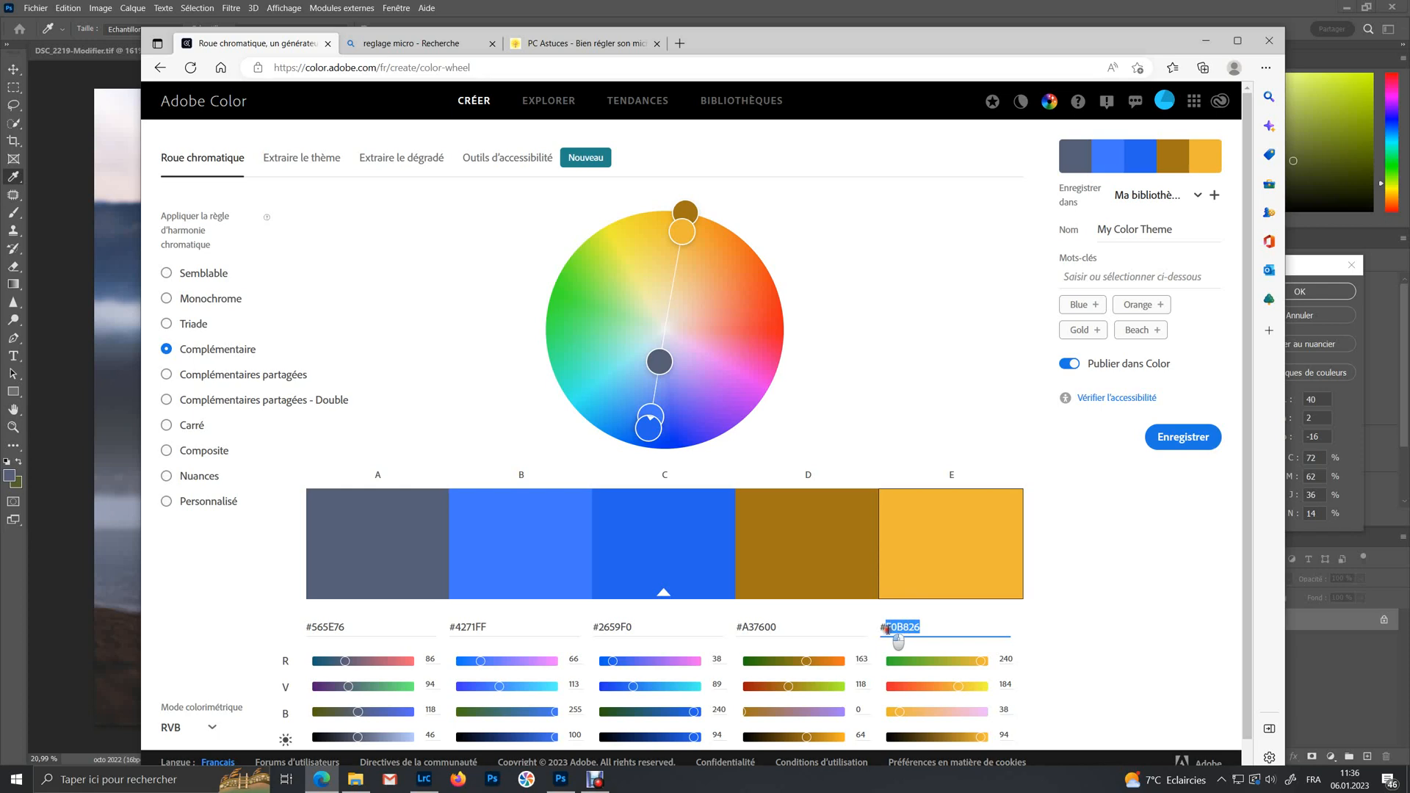
{"action": "right_click", "coordinate": [896, 629]}
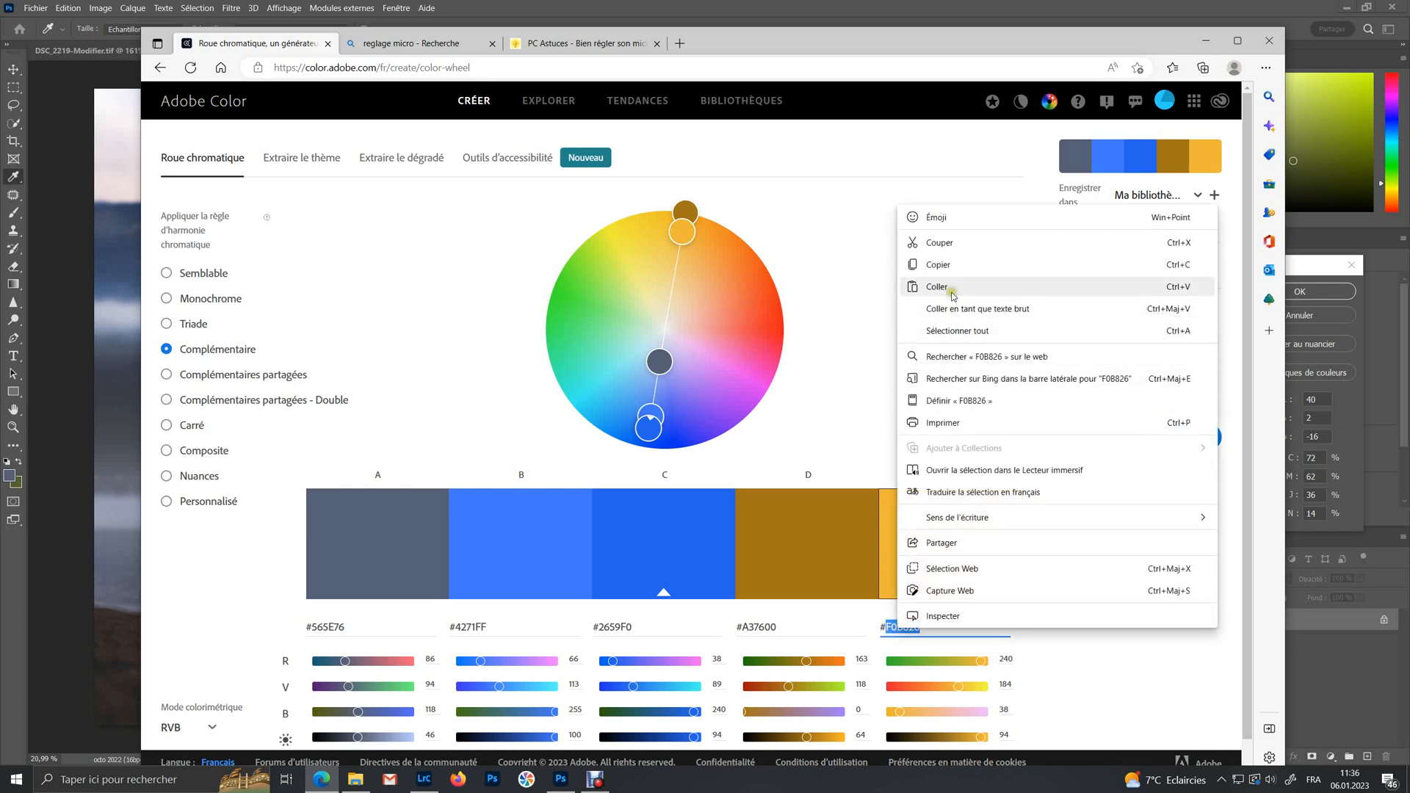
{"action": "left_click", "coordinate": [942, 269]}
{"action": "left_click", "coordinate": [1319, 668]}
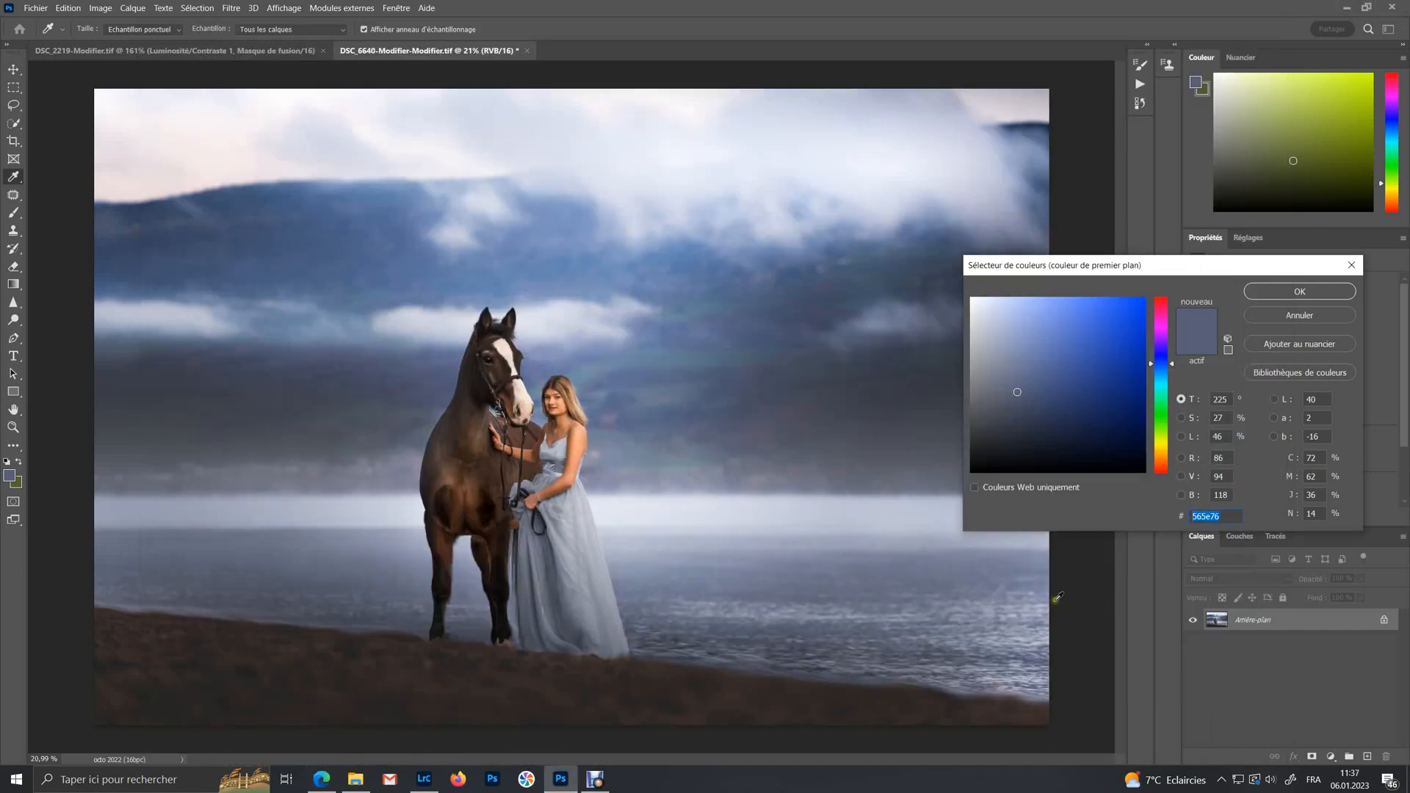
{"action": "left_click", "coordinate": [1309, 315]}
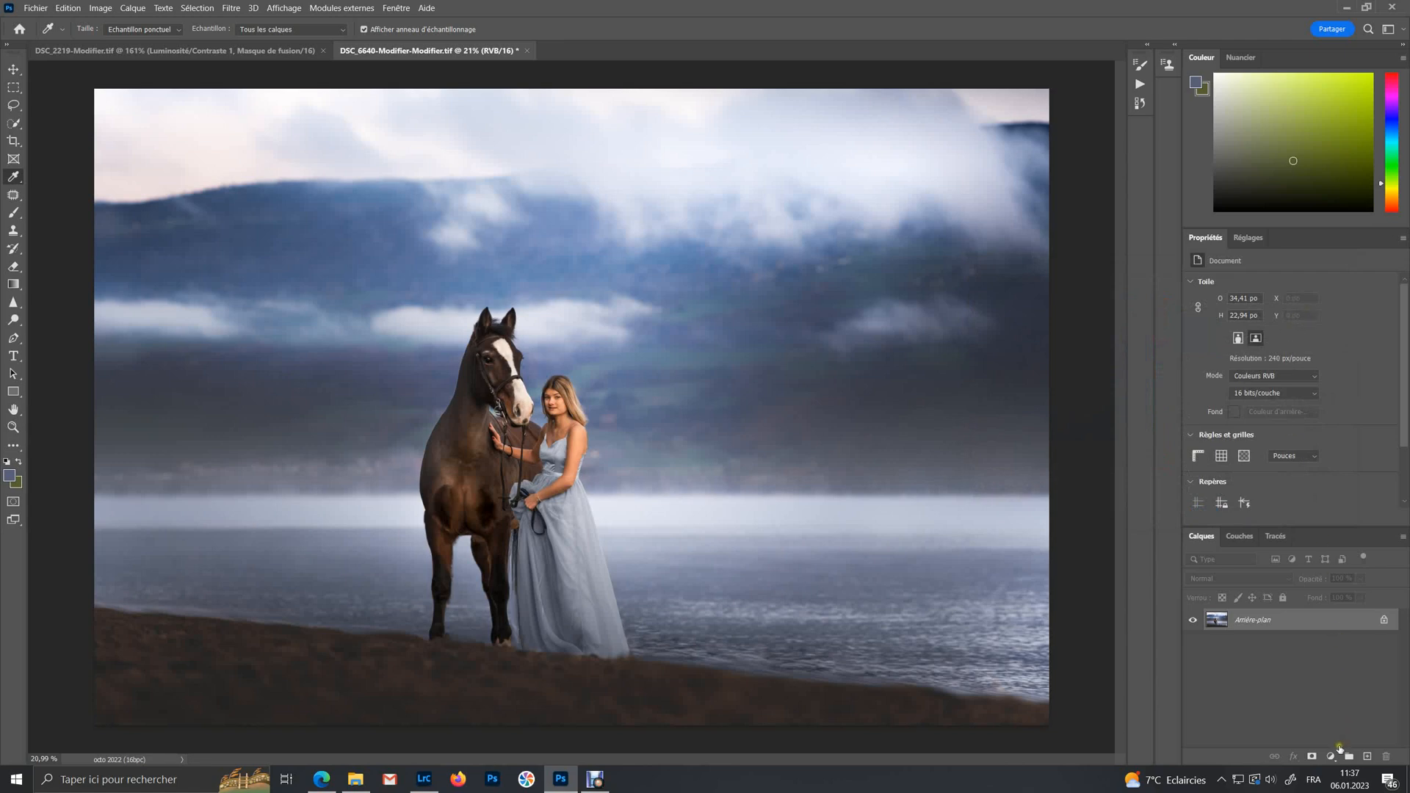
Add a solid colour fill layer in #F0B826 and invert its mask to black
{"action": "left_click", "coordinate": [1331, 757]}
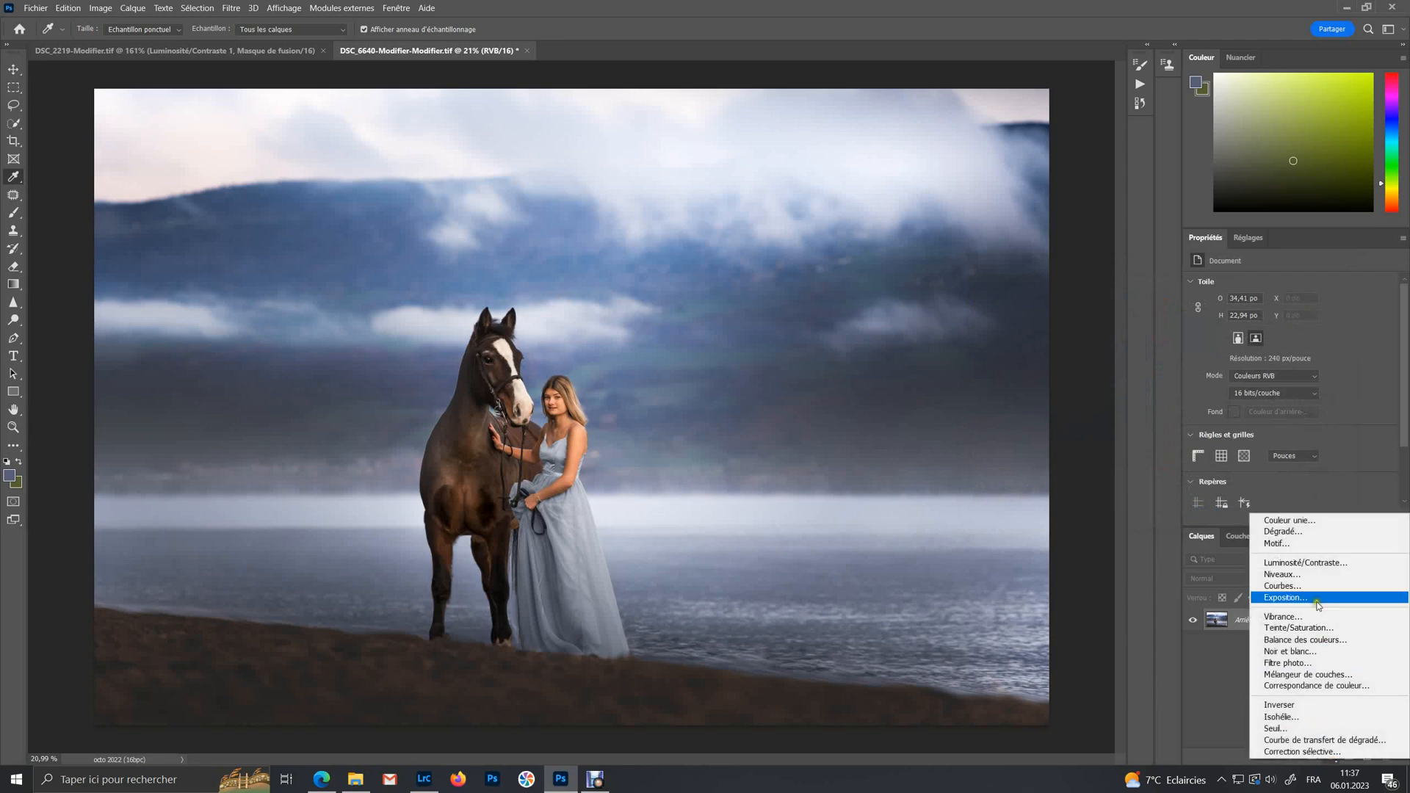
{"action": "left_click", "coordinate": [1318, 521]}
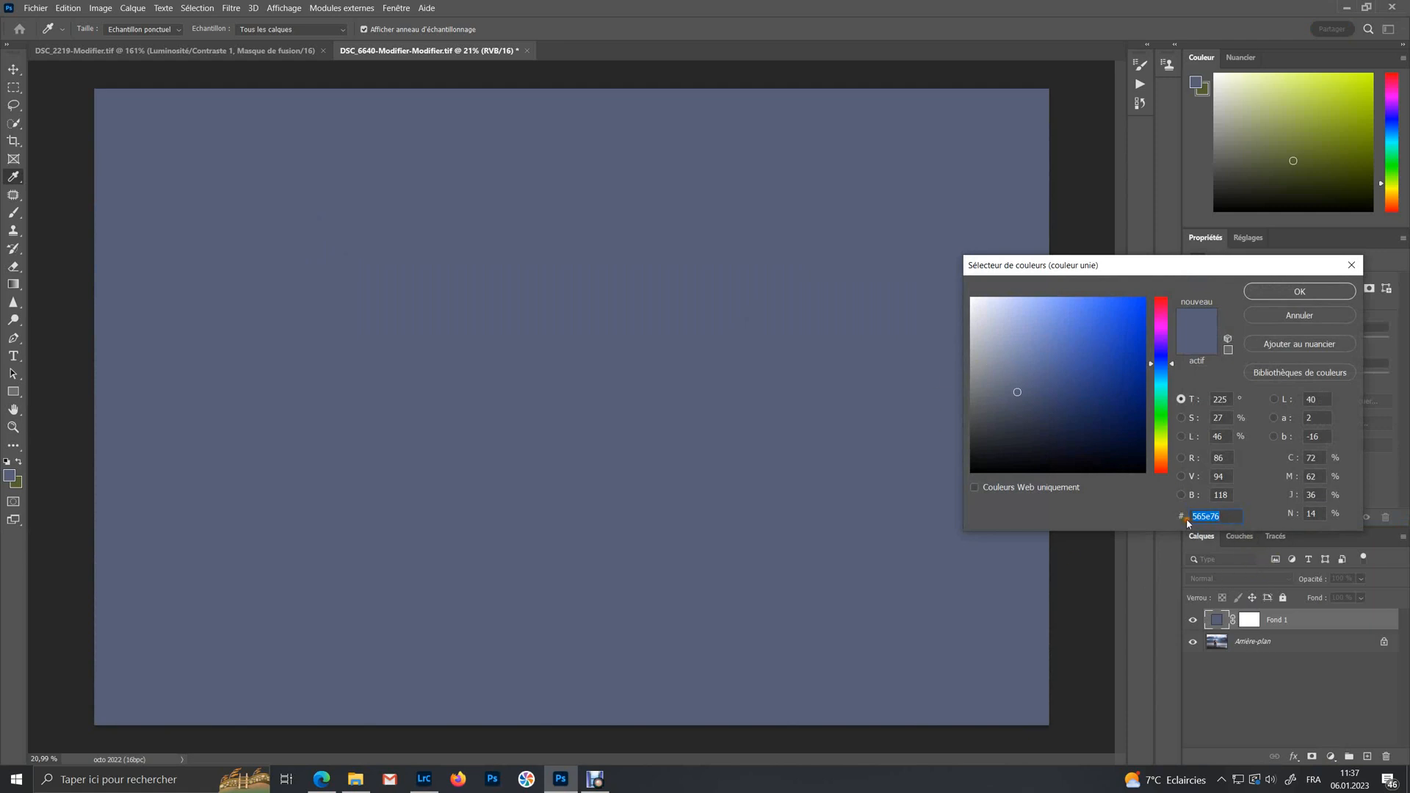
{"action": "key", "text": "ctrl+v"}
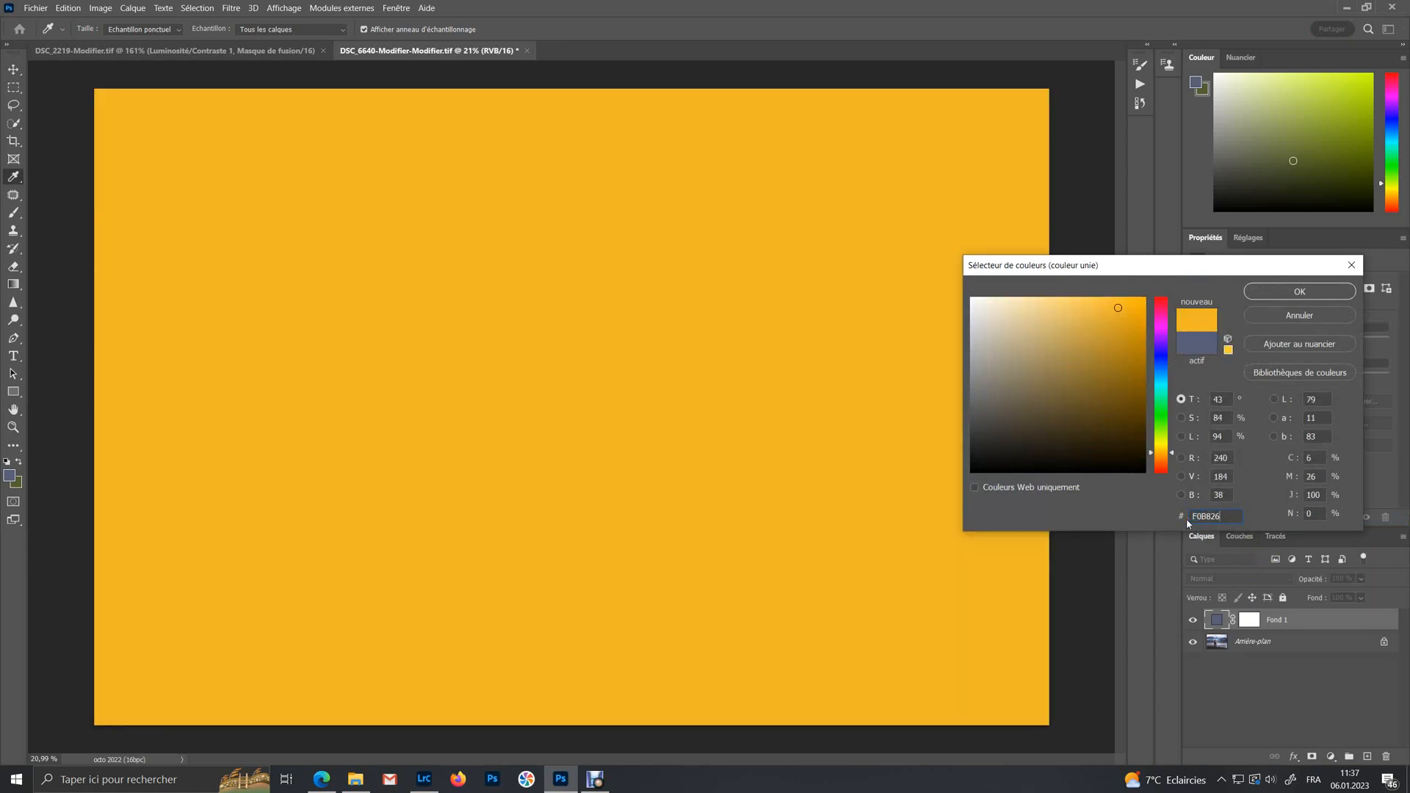
{"action": "left_click", "coordinate": [1314, 293]}
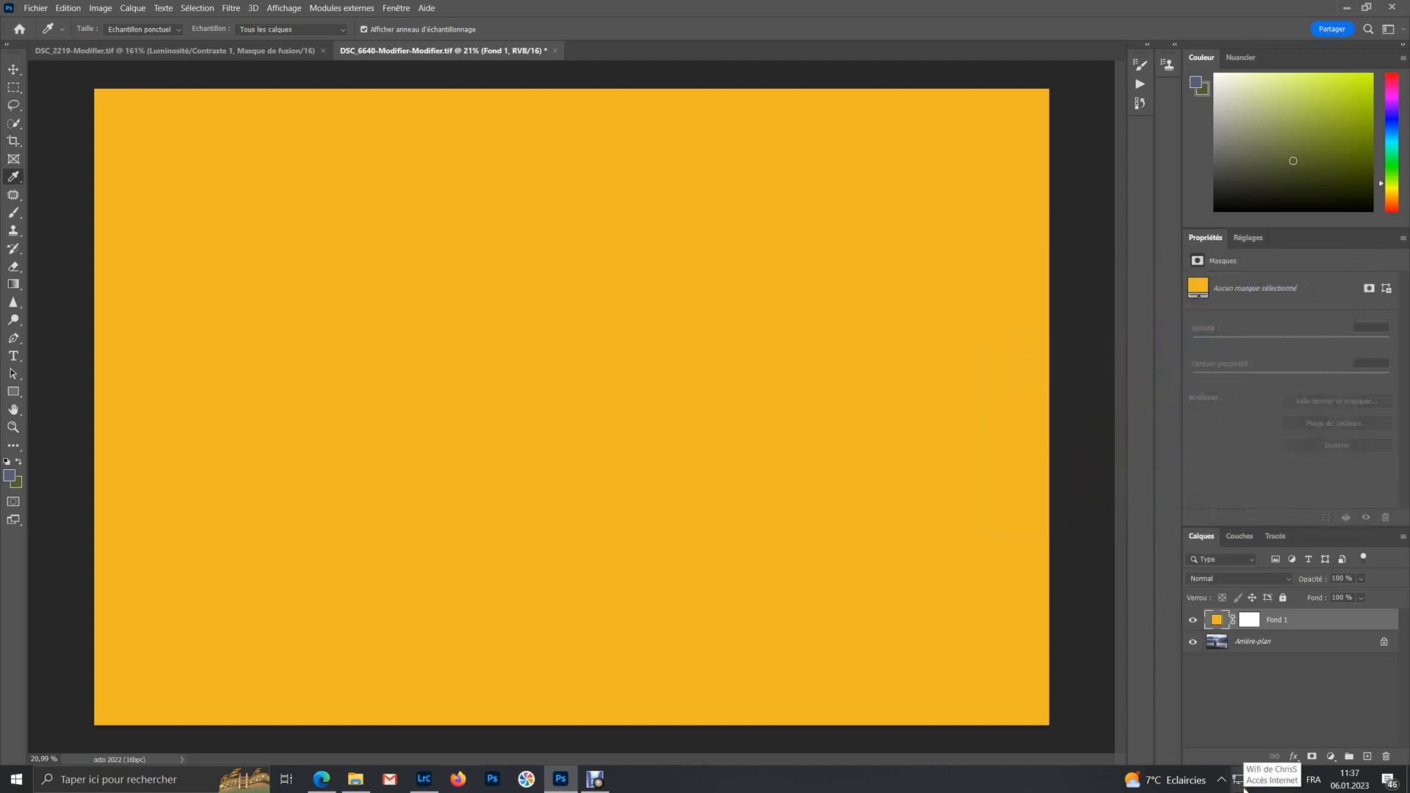
{"action": "left_click", "coordinate": [1252, 624]}
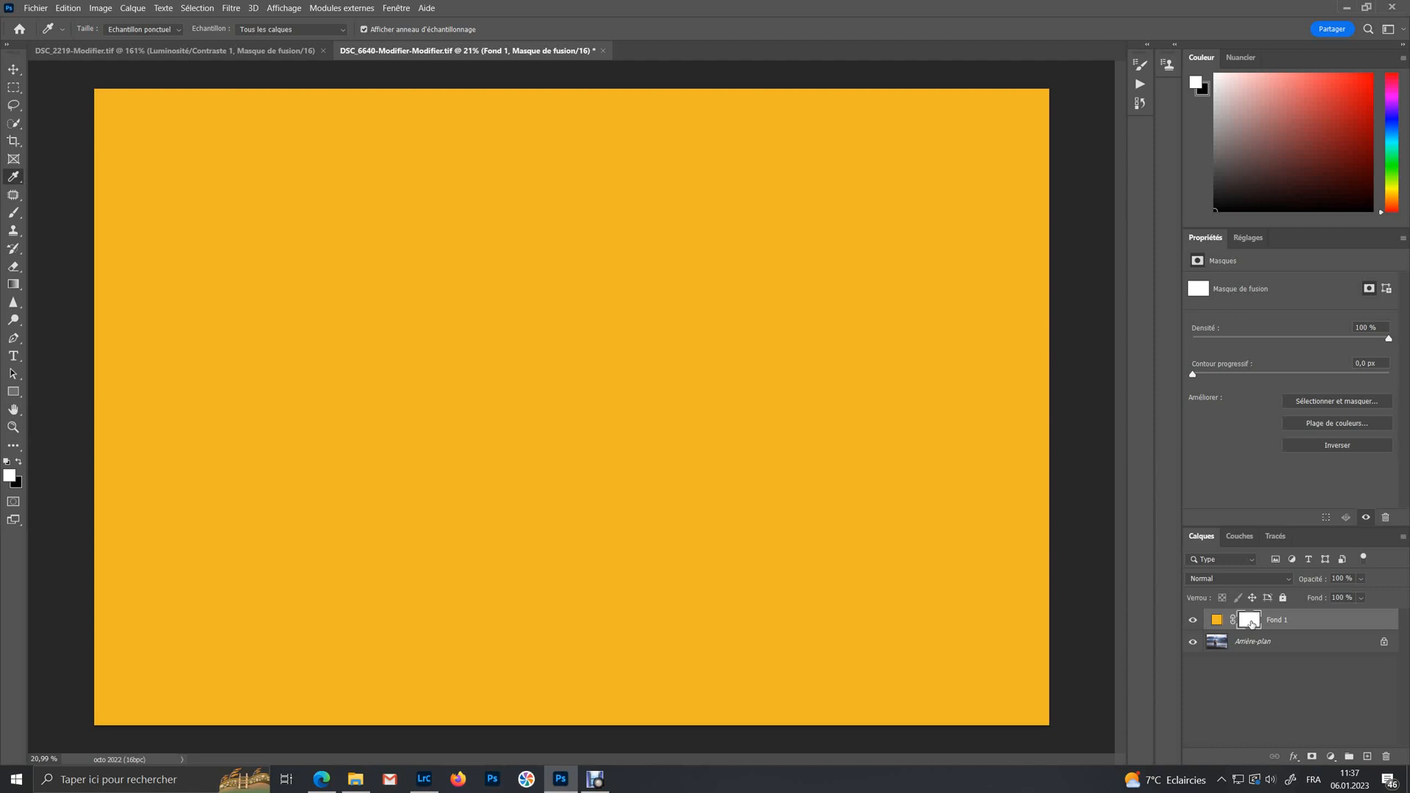
{"action": "key", "text": "ctrl+i"}
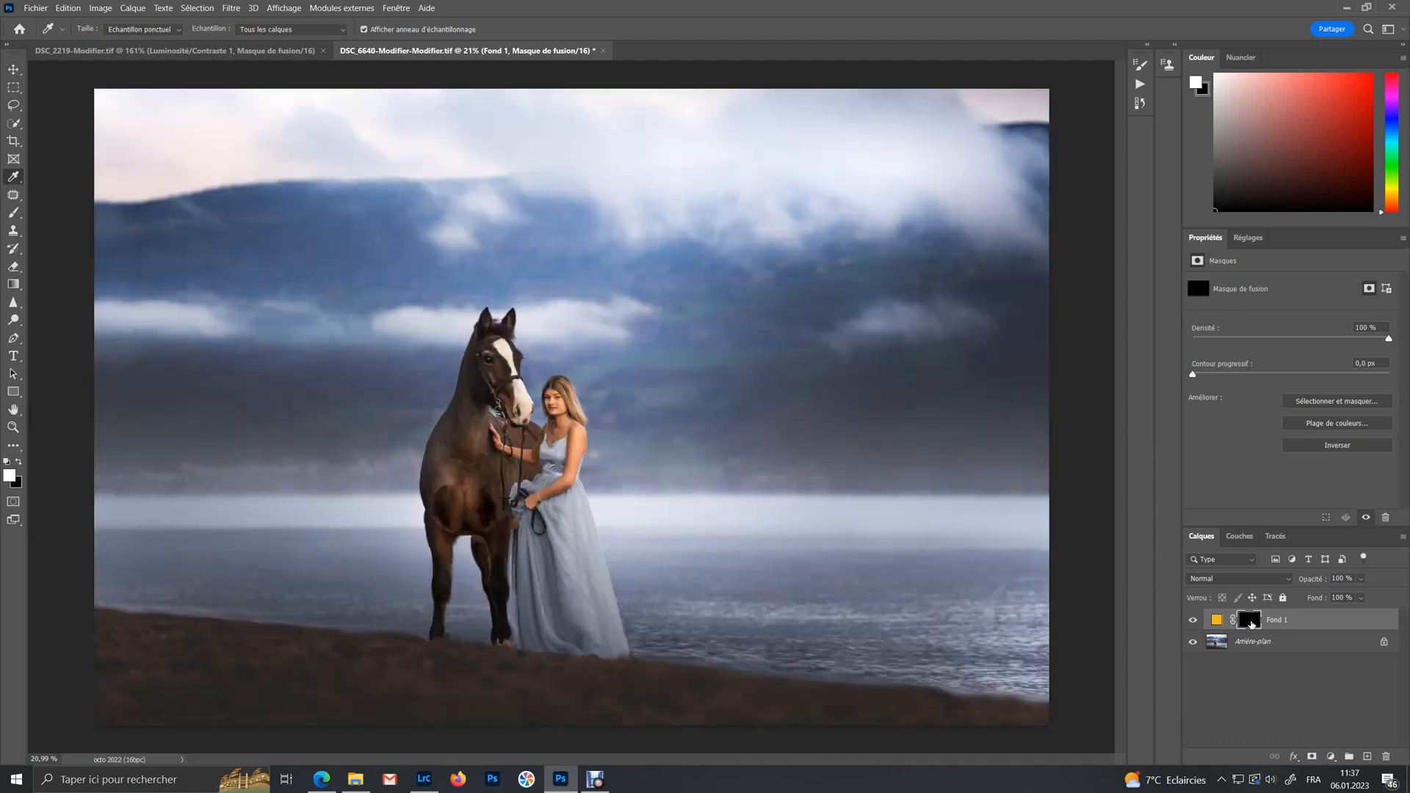
Brush white on the fill layer's mask over the lower right of the dress and set the layer's blend mode to Couleur
{"action": "scroll", "coordinate": [578, 578], "scroll_direction": "up", "scroll_amount": 1}
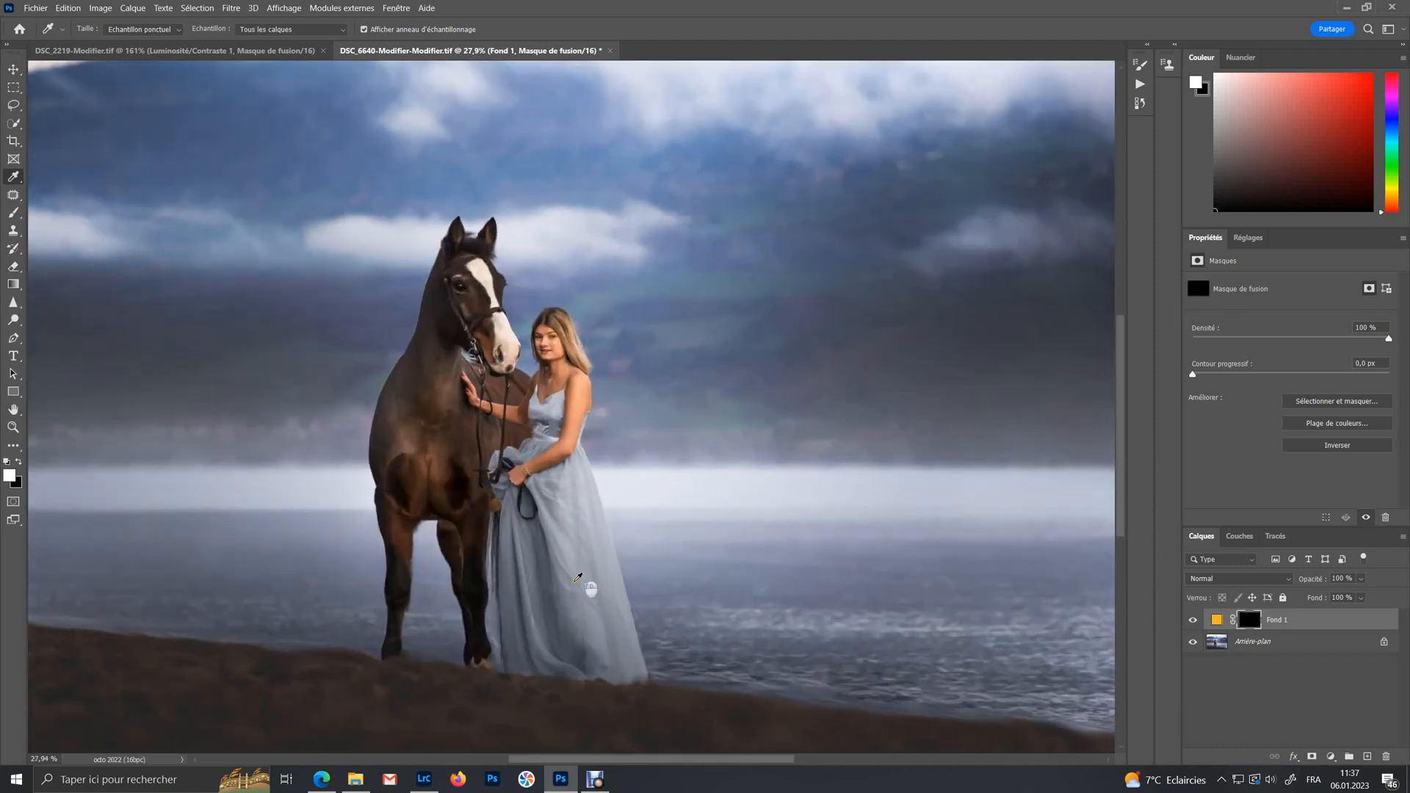
{"action": "scroll", "coordinate": [578, 578], "scroll_direction": "up", "scroll_amount": 1}
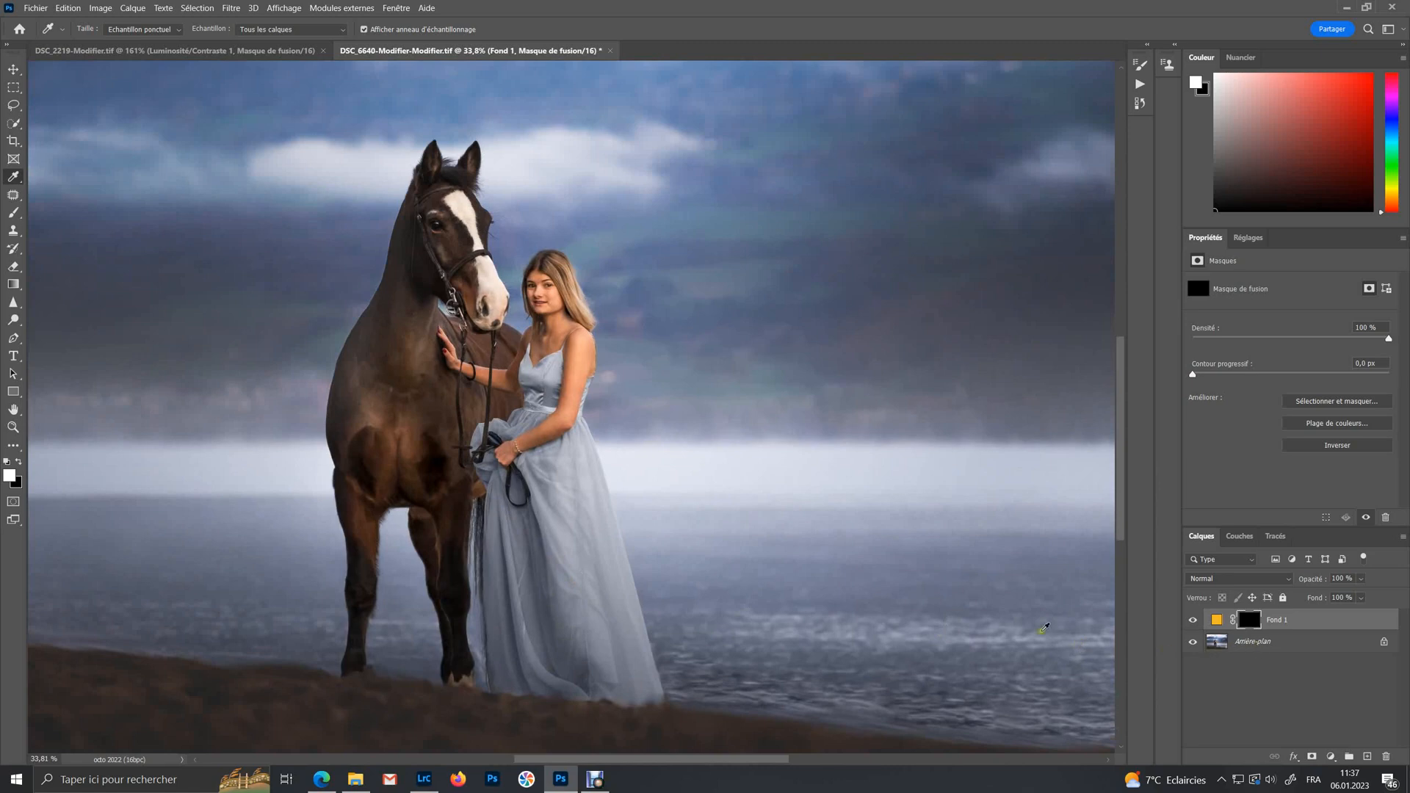
{"action": "scroll", "coordinate": [571, 624], "scroll_direction": "up", "scroll_amount": 2}
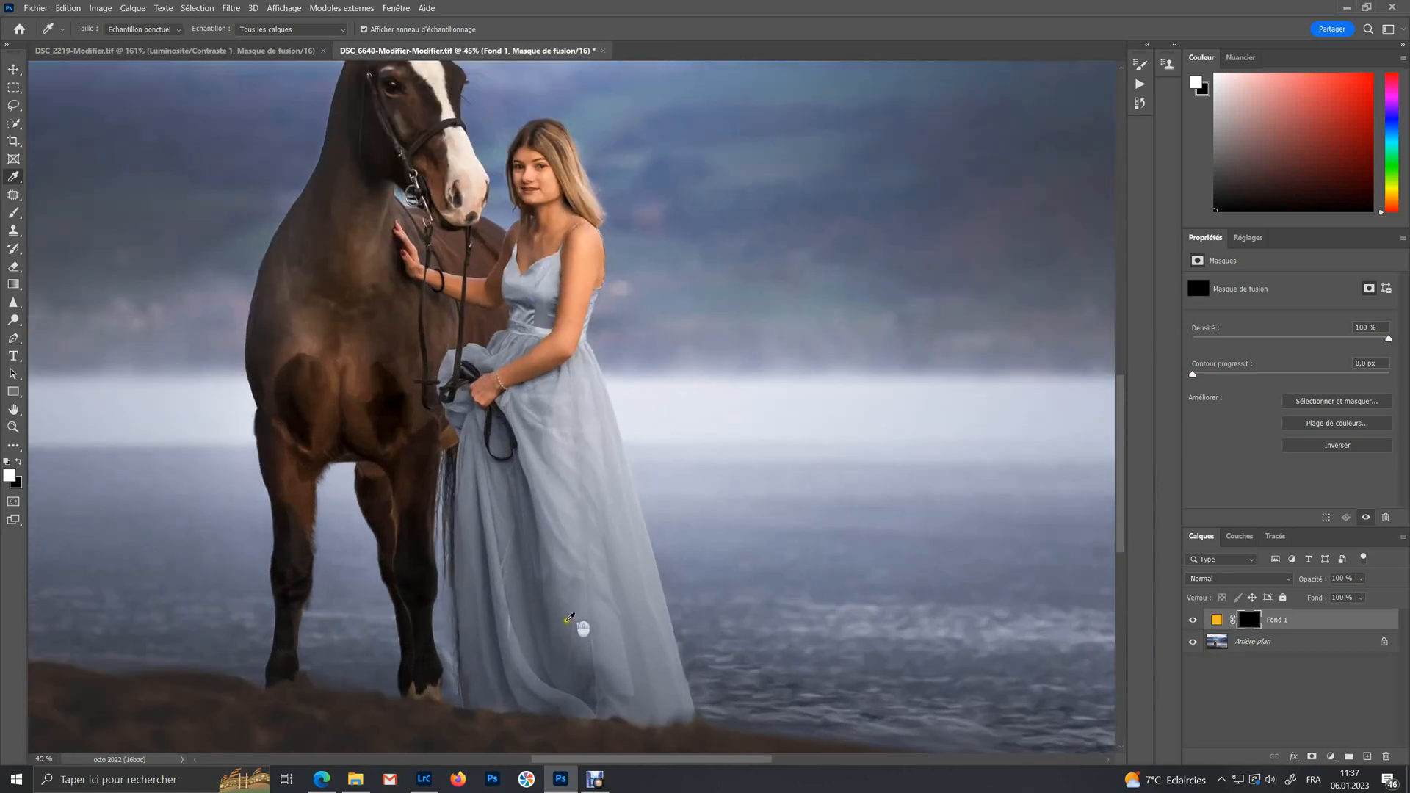
{"action": "left_click", "coordinate": [13, 213]}
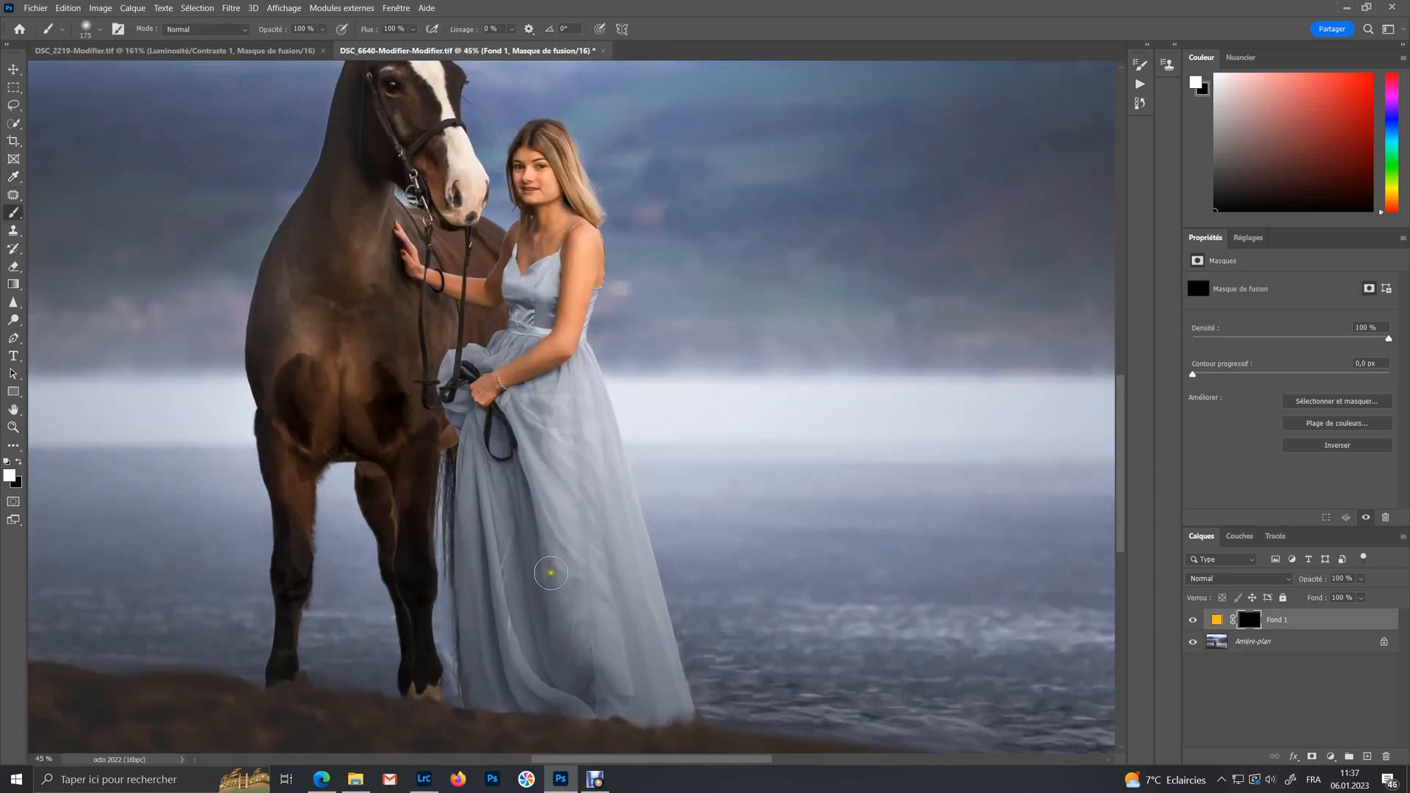
{"action": "scroll", "coordinate": [551, 572], "scroll_direction": "down", "scroll_amount": 1}
{"action": "scroll", "coordinate": [569, 631], "scroll_direction": "up", "scroll_amount": 2}
{"action": "mouse_move", "coordinate": [609, 610]}
{"action": "left_mouse_down"}
{"action": "mouse_move", "coordinate": [610, 481]}
{"action": "mouse_move", "coordinate": [640, 615]}
{"action": "mouse_move", "coordinate": [630, 457]}
{"action": "mouse_move", "coordinate": [676, 590]}
{"action": "mouse_move", "coordinate": [670, 474]}
{"action": "mouse_move", "coordinate": [705, 633]}
{"action": "left_mouse_up"}
{"action": "left_click", "coordinate": [1231, 580]}
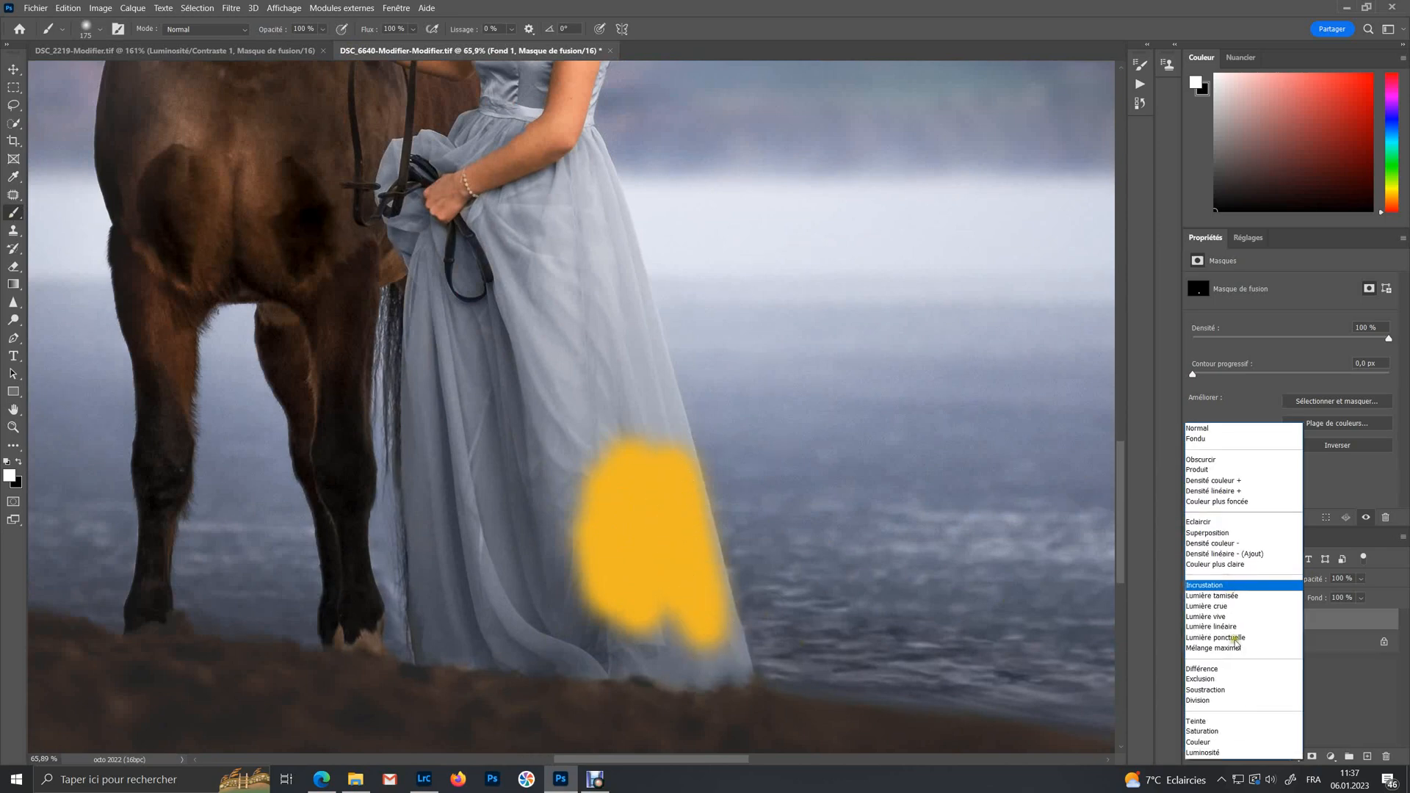
{"action": "left_click", "coordinate": [1221, 743]}
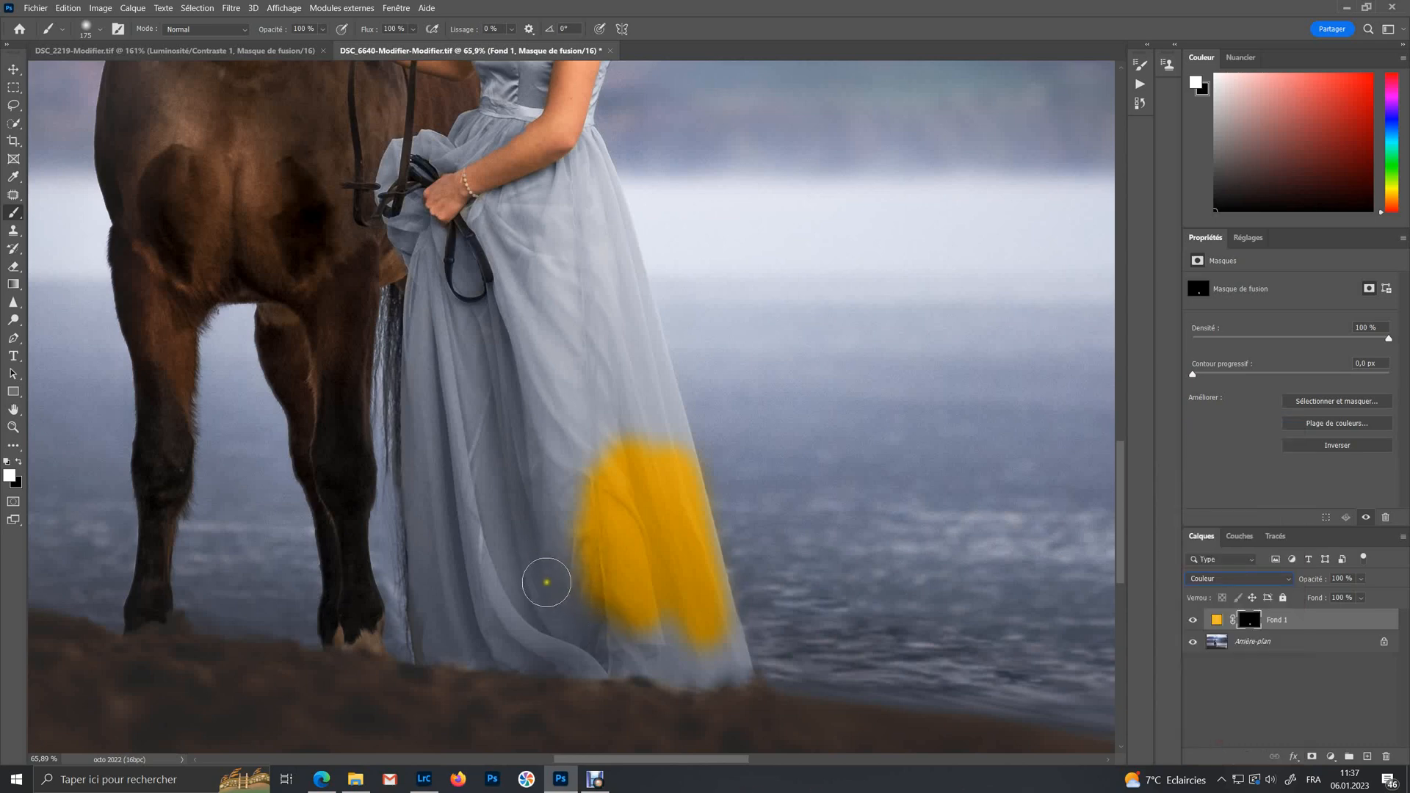
Paint the yellow over the skirt on the mask with a 90 px brush, from the hem up to below the hand and reins
{"action": "left_click", "coordinate": [90, 29]}
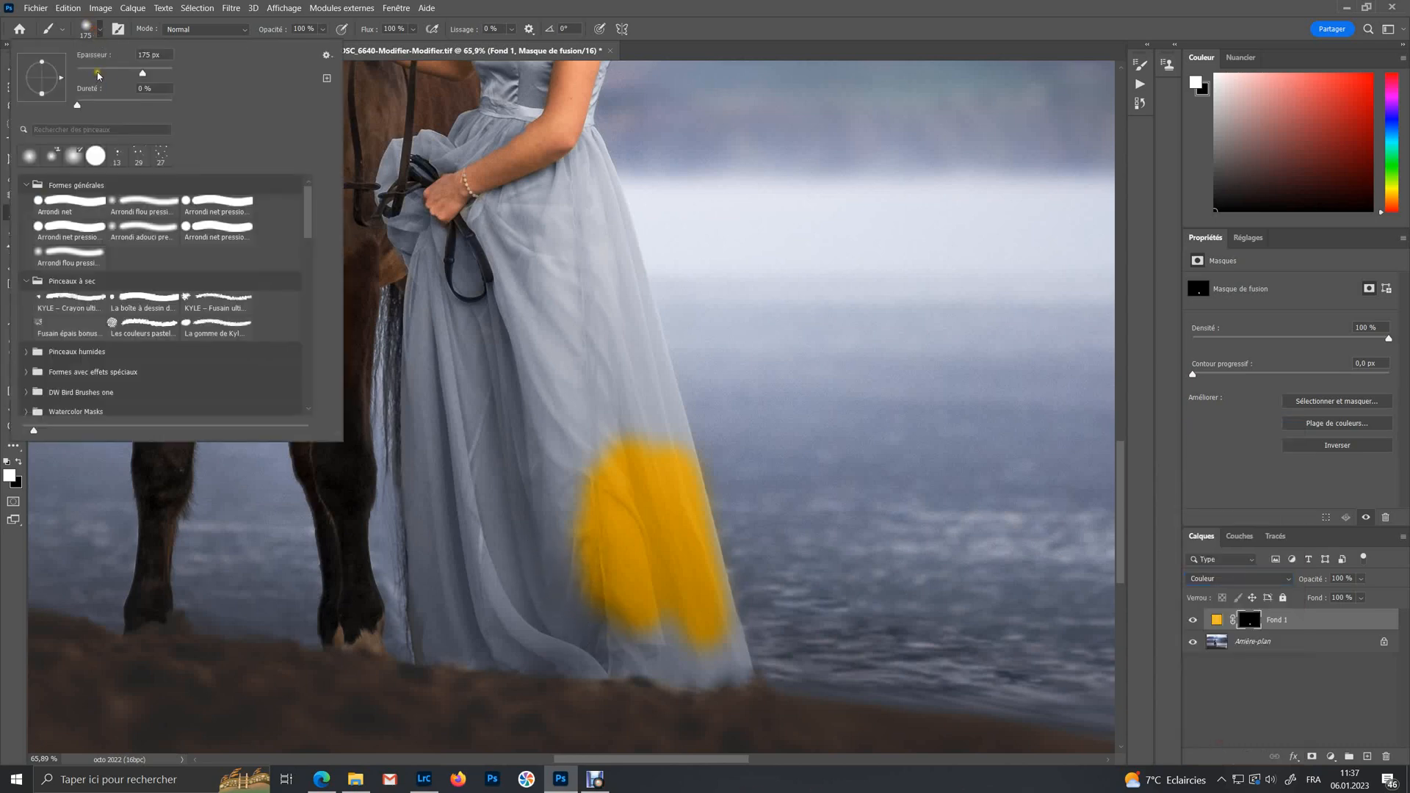
{"action": "left_click", "coordinate": [98, 74]}
{"action": "left_click", "coordinate": [577, 453]}
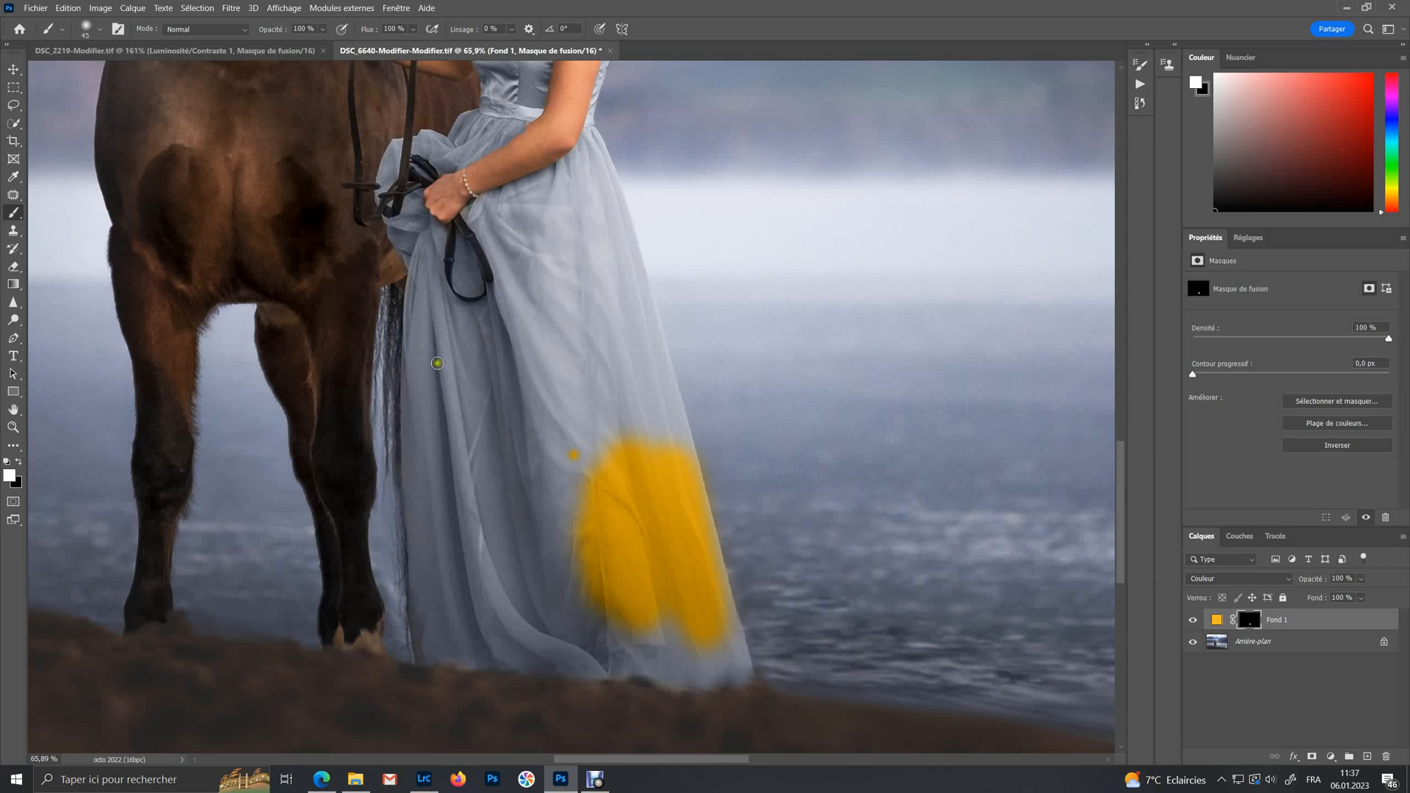
{"action": "key", "text": "bracketright"}
{"action": "key", "text": "bracketright"}
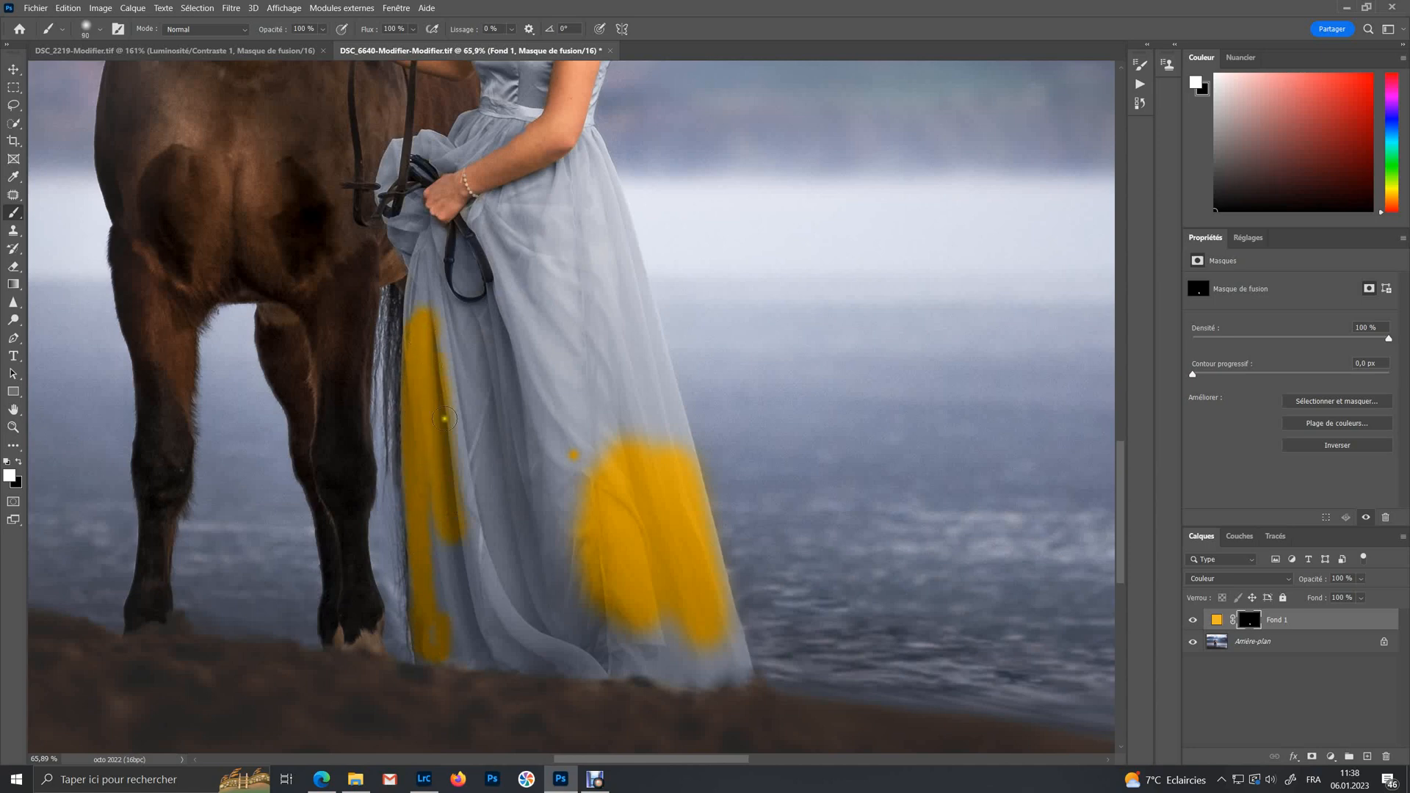
{"action": "mouse_move", "coordinate": [543, 357]}
{"action": "left_mouse_down"}
{"action": "mouse_move", "coordinate": [563, 299]}
{"action": "mouse_move", "coordinate": [610, 334]}
{"action": "mouse_move", "coordinate": [664, 448]}
{"action": "mouse_move", "coordinate": [636, 338]}
{"action": "mouse_move", "coordinate": [680, 466]}
{"action": "mouse_move", "coordinate": [626, 309]}
{"action": "mouse_move", "coordinate": [627, 258]}
{"action": "mouse_move", "coordinate": [697, 591]}
{"action": "mouse_move", "coordinate": [732, 665]}
{"action": "left_mouse_up"}
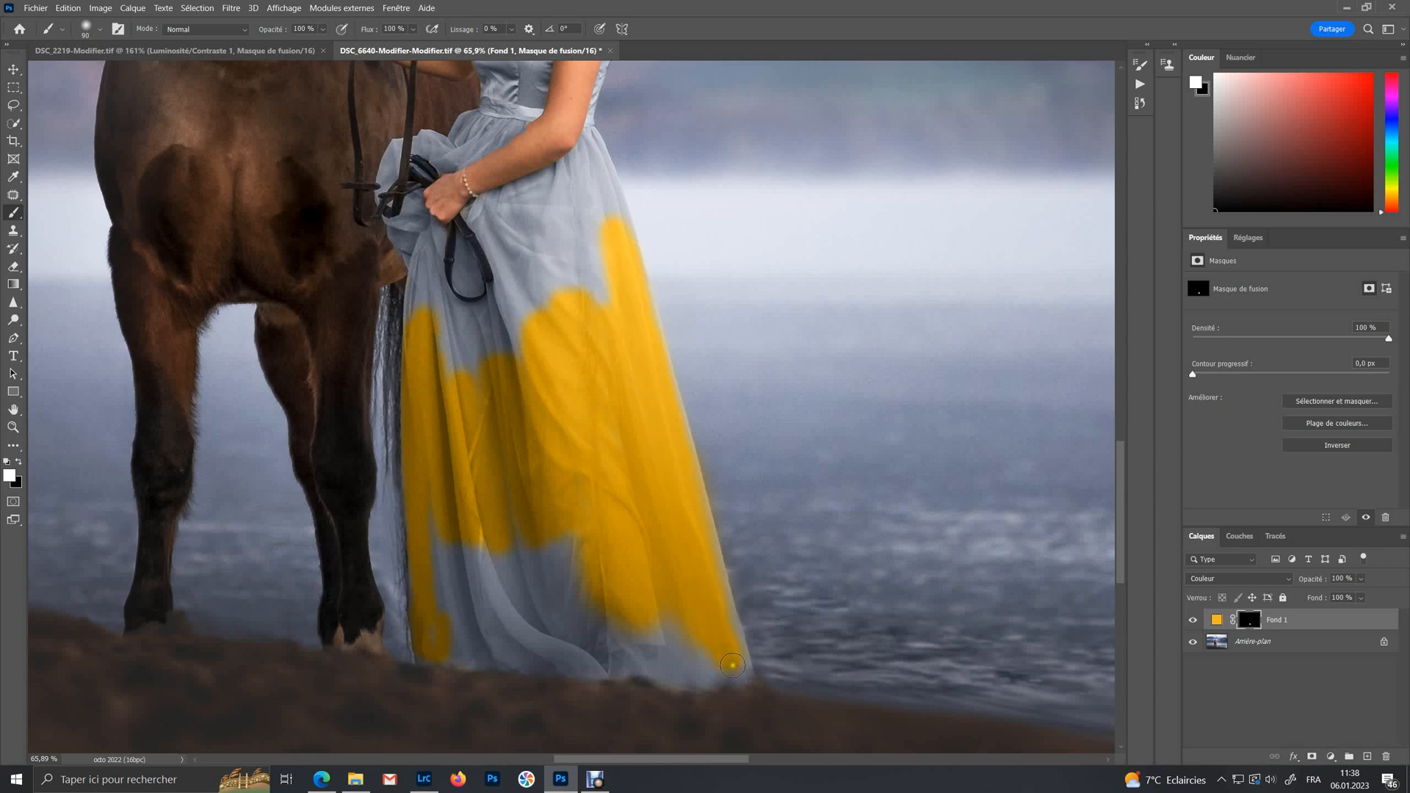
{"action": "mouse_move", "coordinate": [422, 525]}
{"action": "left_mouse_down"}
{"action": "mouse_move", "coordinate": [446, 626]}
{"action": "mouse_move", "coordinate": [449, 530]}
{"action": "mouse_move", "coordinate": [477, 561]}
{"action": "mouse_move", "coordinate": [454, 653]}
{"action": "mouse_move", "coordinate": [486, 532]}
{"action": "mouse_move", "coordinate": [574, 652]}
{"action": "mouse_move", "coordinate": [593, 612]}
{"action": "mouse_move", "coordinate": [603, 638]}
{"action": "mouse_move", "coordinate": [570, 642]}
{"action": "mouse_move", "coordinate": [572, 665]}
{"action": "mouse_move", "coordinate": [601, 643]}
{"action": "mouse_move", "coordinate": [531, 657]}
{"action": "mouse_move", "coordinate": [629, 659]}
{"action": "mouse_move", "coordinate": [654, 608]}
{"action": "mouse_move", "coordinate": [672, 672]}
{"action": "mouse_move", "coordinate": [704, 617]}
{"action": "mouse_move", "coordinate": [722, 671]}
{"action": "mouse_move", "coordinate": [626, 657]}
{"action": "mouse_move", "coordinate": [677, 621]}
{"action": "left_mouse_up"}
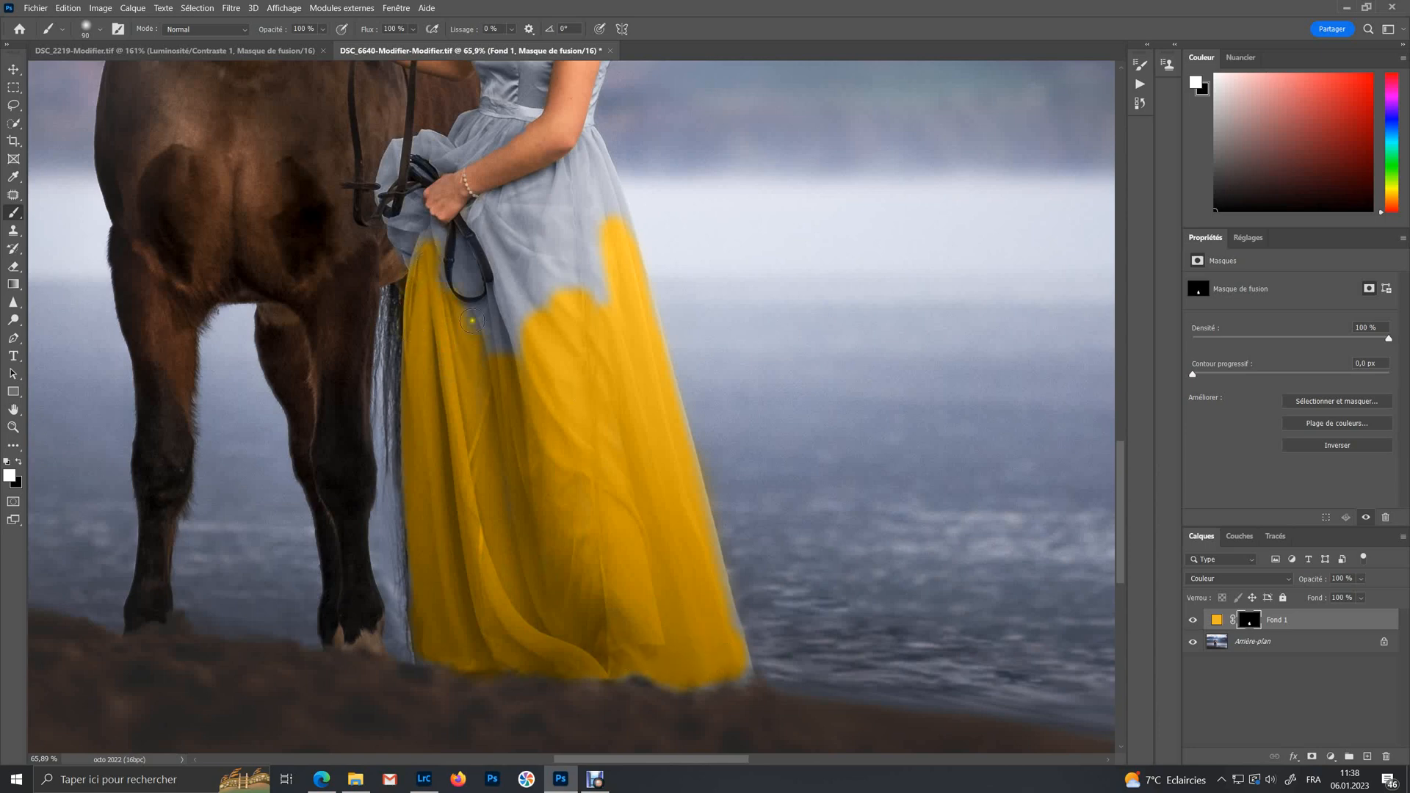
{"action": "mouse_move", "coordinate": [525, 303]}
{"action": "left_mouse_down"}
{"action": "mouse_move", "coordinate": [585, 309]}
{"action": "mouse_move", "coordinate": [604, 242]}
{"action": "mouse_move", "coordinate": [585, 230]}
{"action": "mouse_move", "coordinate": [604, 252]}
{"action": "left_mouse_up"}
Reduce the brush to 35 px and paint yellow on the mask over the skirt just below the forearm and around the rein loop
{"action": "scroll", "coordinate": [584, 232], "scroll_direction": "up", "scroll_amount": 5}
{"action": "scroll", "coordinate": [565, 474], "scroll_direction": "up", "scroll_amount": 3}
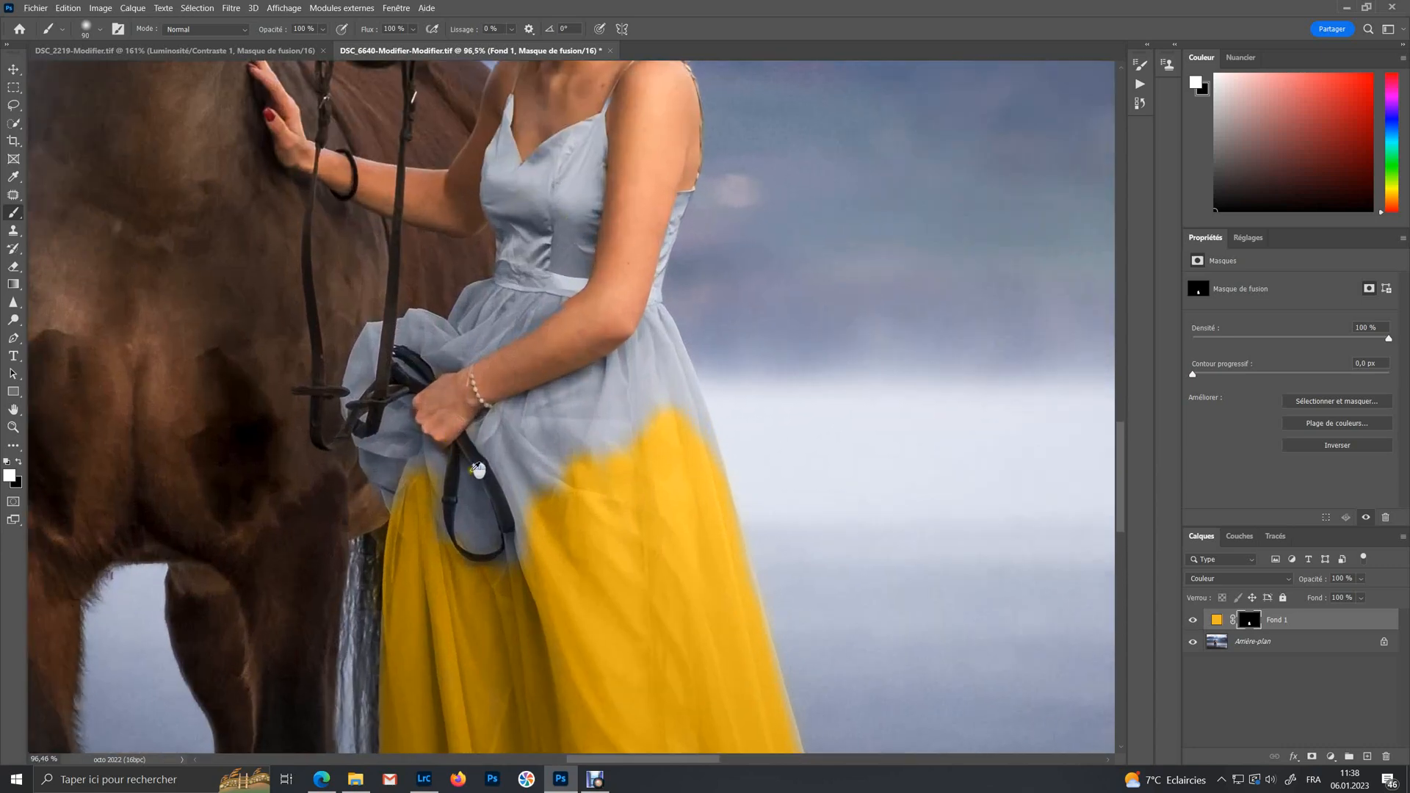
{"action": "scroll", "coordinate": [565, 474], "scroll_direction": "up", "scroll_amount": 2}
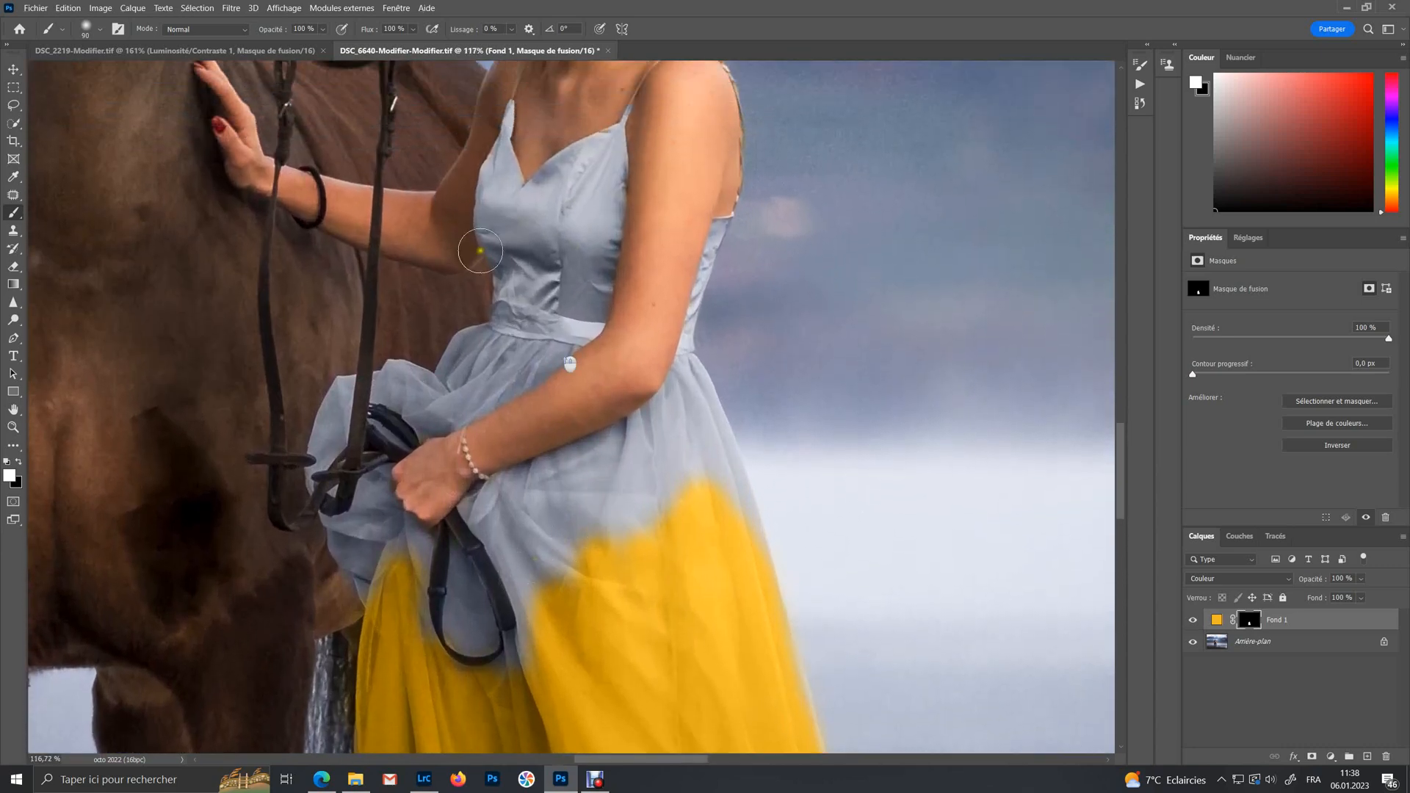
{"action": "left_click", "coordinate": [101, 31]}
{"action": "left_click", "coordinate": [113, 72]}
{"action": "left_click", "coordinate": [580, 506]}
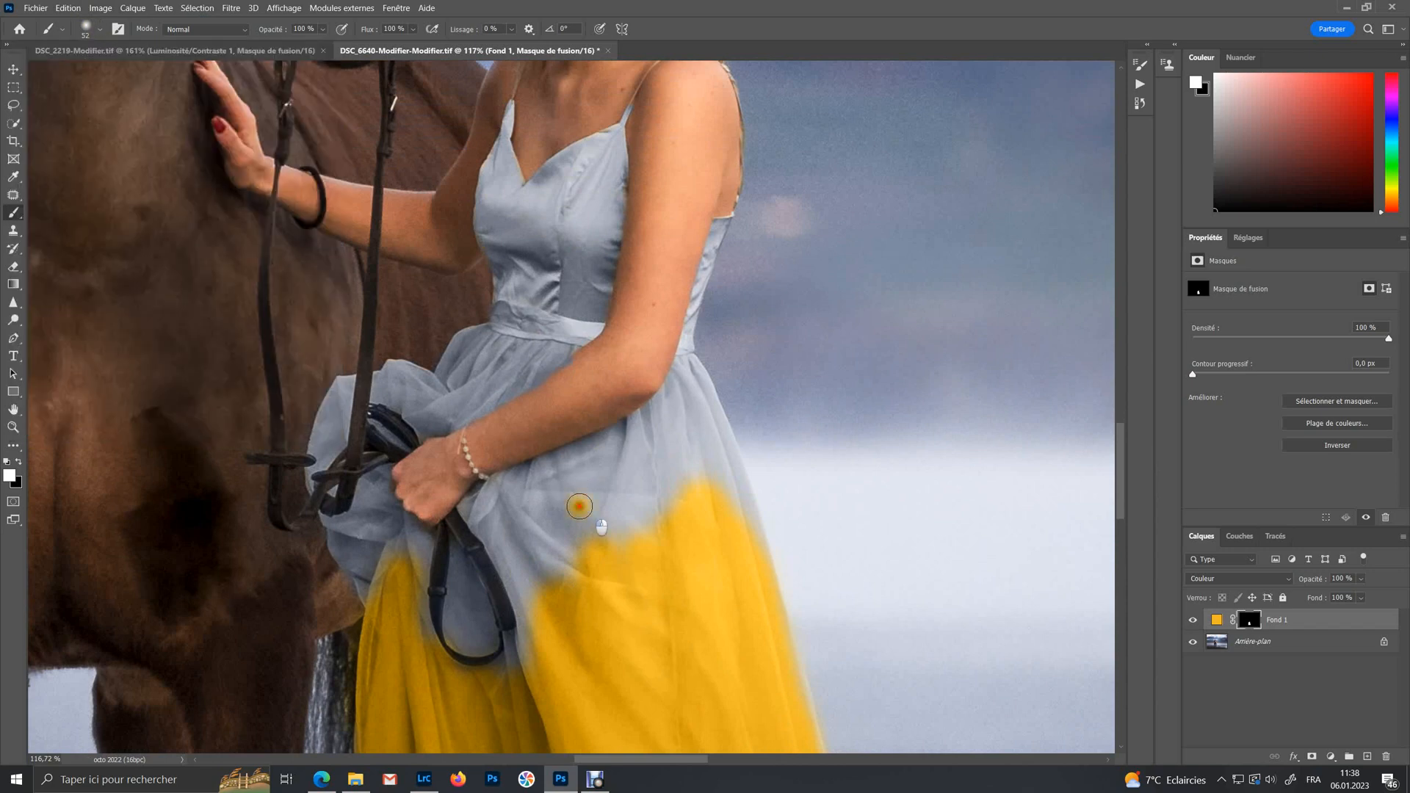
{"action": "key", "text": "["}
{"action": "key", "text": "["}
{"action": "key", "text": "["}
{"action": "key", "text": "bracketleft"}
{"action": "mouse_move", "coordinate": [475, 508]}
{"action": "left_mouse_down"}
{"action": "mouse_move", "coordinate": [531, 486]}
{"action": "mouse_move", "coordinate": [465, 508]}
{"action": "mouse_move", "coordinate": [483, 494]}
{"action": "mouse_move", "coordinate": [592, 450]}
{"action": "mouse_move", "coordinate": [532, 522]}
{"action": "mouse_move", "coordinate": [497, 538]}
{"action": "mouse_move", "coordinate": [501, 556]}
{"action": "mouse_move", "coordinate": [474, 523]}
{"action": "mouse_move", "coordinate": [527, 625]}
{"action": "left_mouse_up"}
{"action": "left_click", "coordinate": [548, 461]}
{"action": "mouse_move", "coordinate": [498, 676]}
{"action": "left_mouse_down"}
{"action": "mouse_move", "coordinate": [454, 550]}
{"action": "mouse_move", "coordinate": [470, 653]}
{"action": "mouse_move", "coordinate": [468, 574]}
{"action": "mouse_move", "coordinate": [479, 626]}
{"action": "left_mouse_up"}
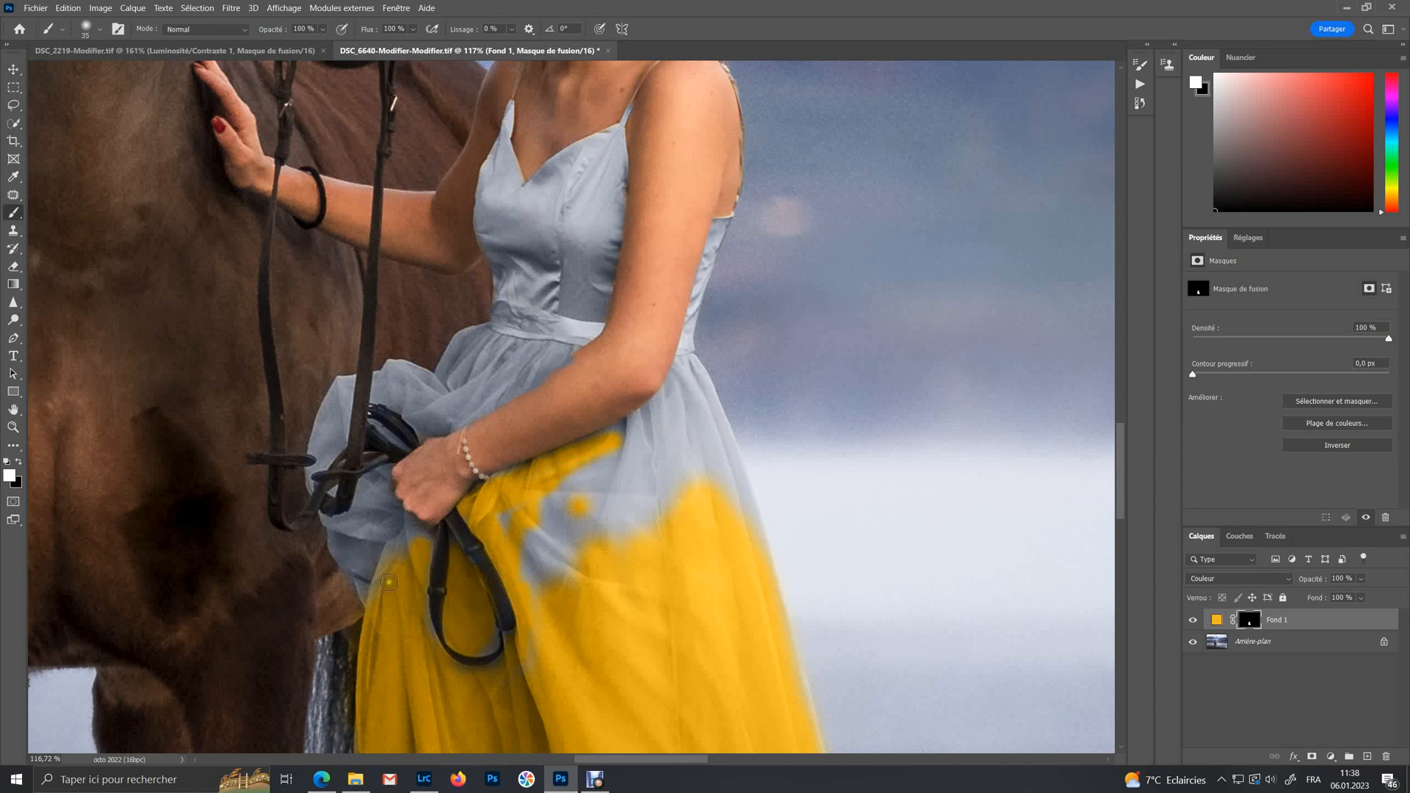
Paint yellow over the gathered fabric held beside the reins and up over the skirt folds to the waistband
{"action": "left_click_drag", "start_coordinate": [338, 520], "coordinate": [337, 543]}
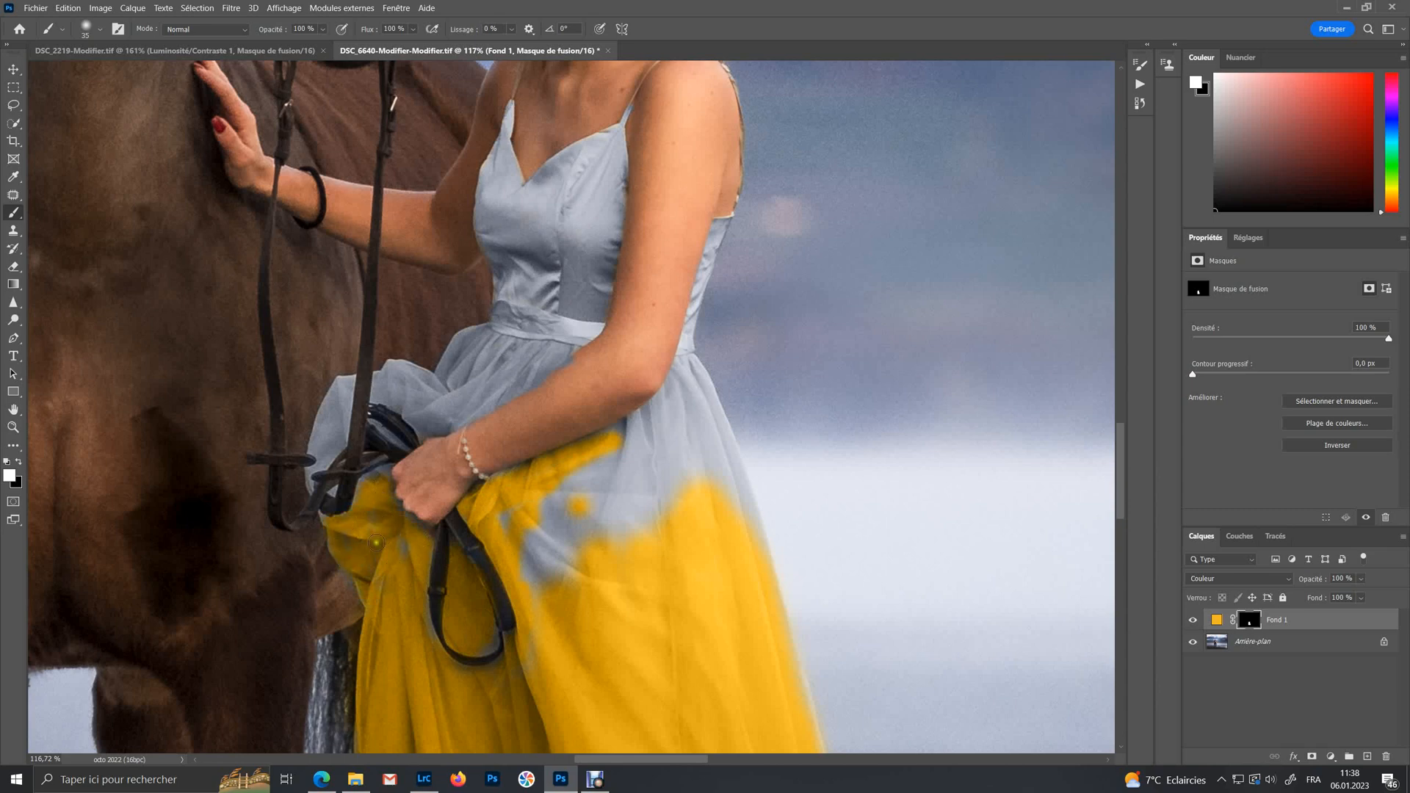
{"action": "mouse_move", "coordinate": [324, 450]}
{"action": "left_mouse_down"}
{"action": "mouse_move", "coordinate": [346, 381]}
{"action": "mouse_move", "coordinate": [313, 472]}
{"action": "left_mouse_up"}
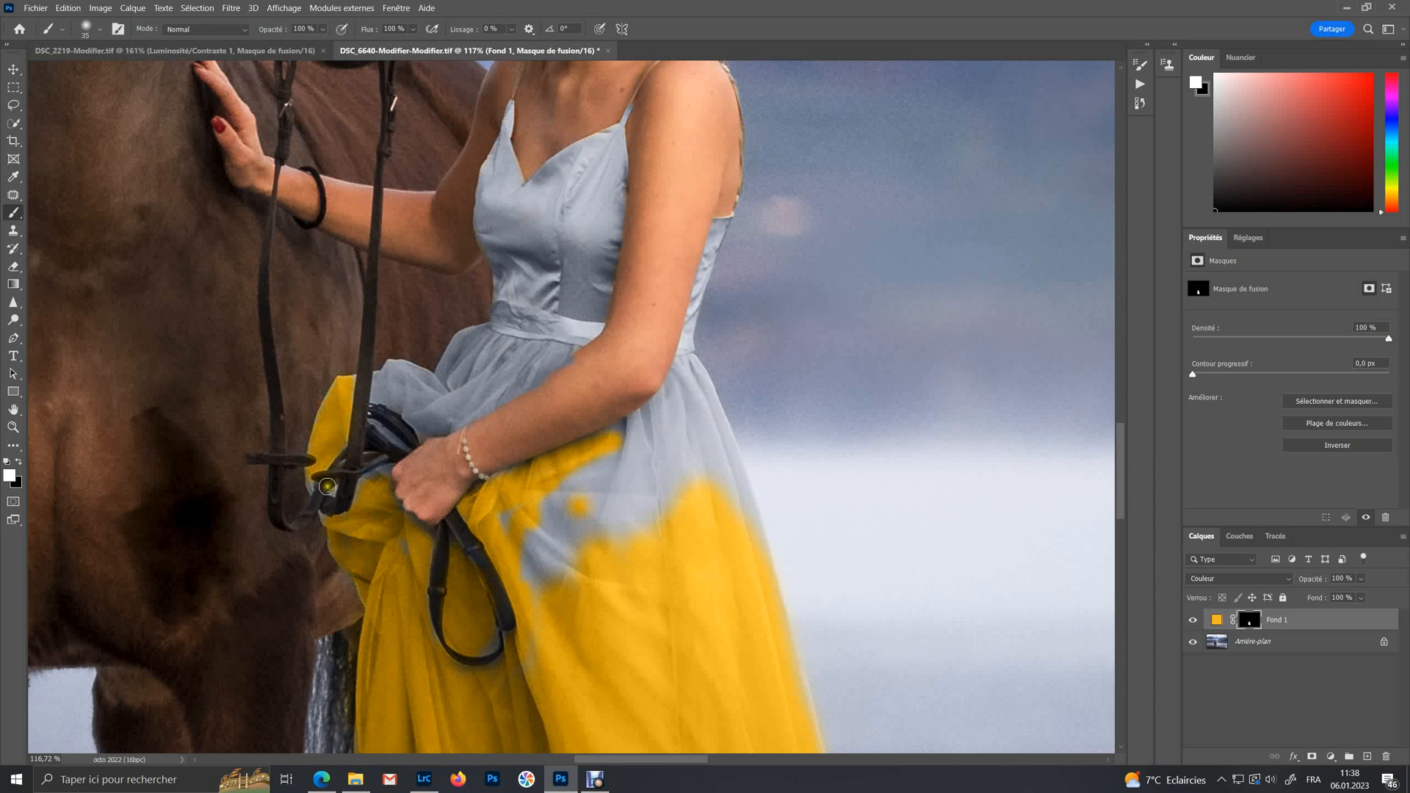
{"action": "mouse_move", "coordinate": [383, 406]}
{"action": "left_mouse_down"}
{"action": "mouse_move", "coordinate": [395, 369]}
{"action": "mouse_move", "coordinate": [423, 403]}
{"action": "mouse_move", "coordinate": [466, 342]}
{"action": "left_mouse_up"}
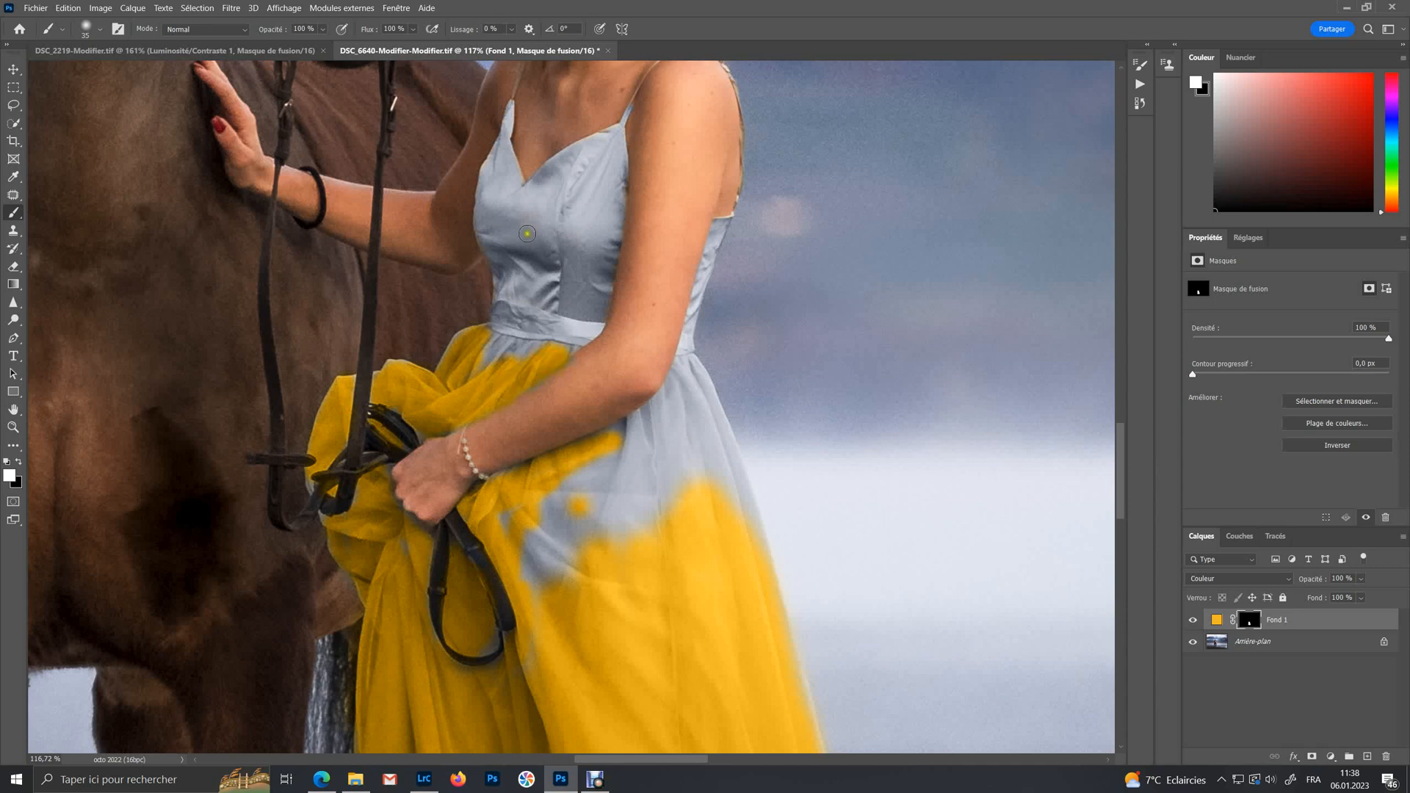
Paint yellow over the waistband and the lower bodice, continuing up along the arm to the strap
{"action": "mouse_move", "coordinate": [522, 278]}
{"action": "left_mouse_down"}
{"action": "mouse_move", "coordinate": [494, 335]}
{"action": "mouse_move", "coordinate": [550, 305]}
{"action": "mouse_move", "coordinate": [558, 320]}
{"action": "mouse_move", "coordinate": [589, 312]}
{"action": "mouse_move", "coordinate": [568, 336]}
{"action": "left_mouse_up"}
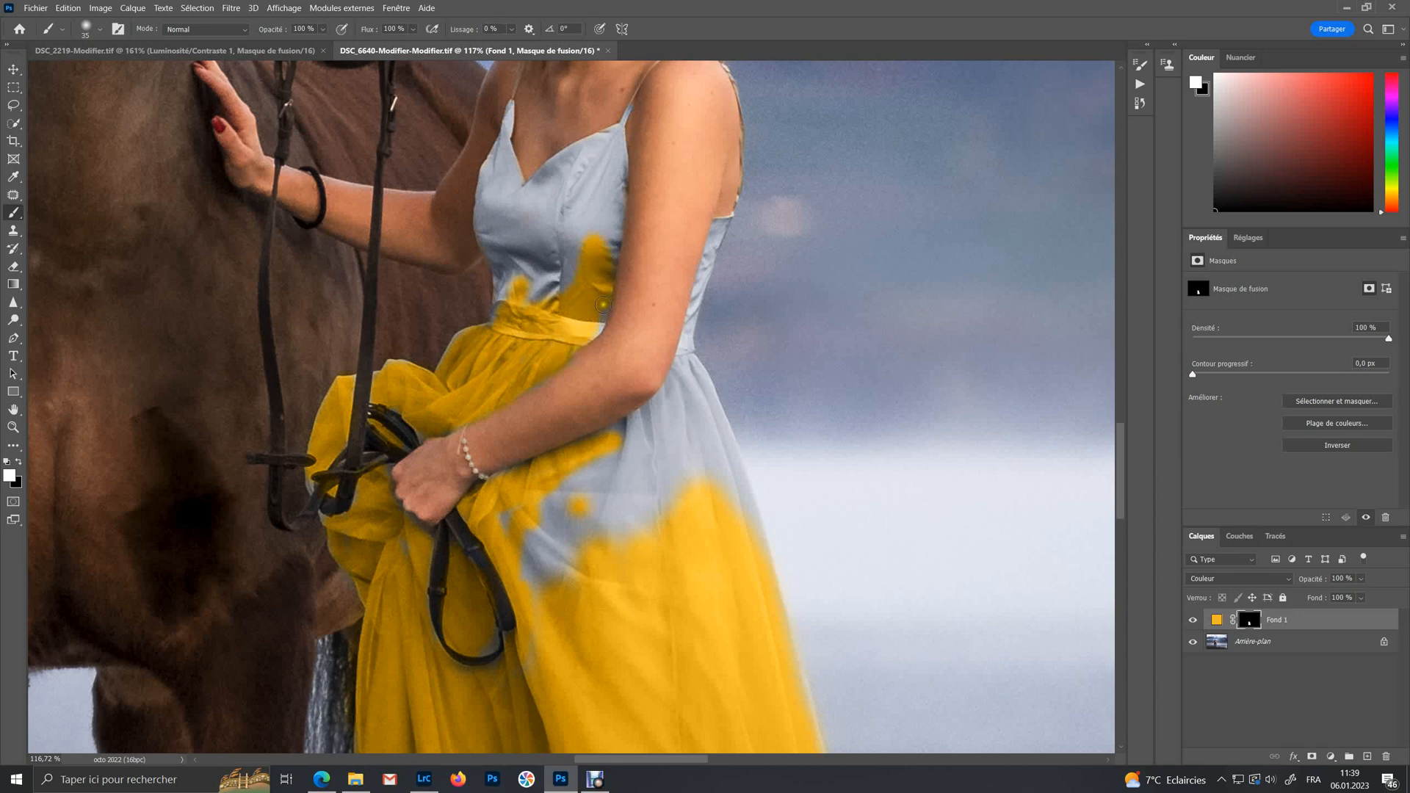
{"action": "left_click_drag", "start_coordinate": [505, 201], "coordinate": [498, 241]}
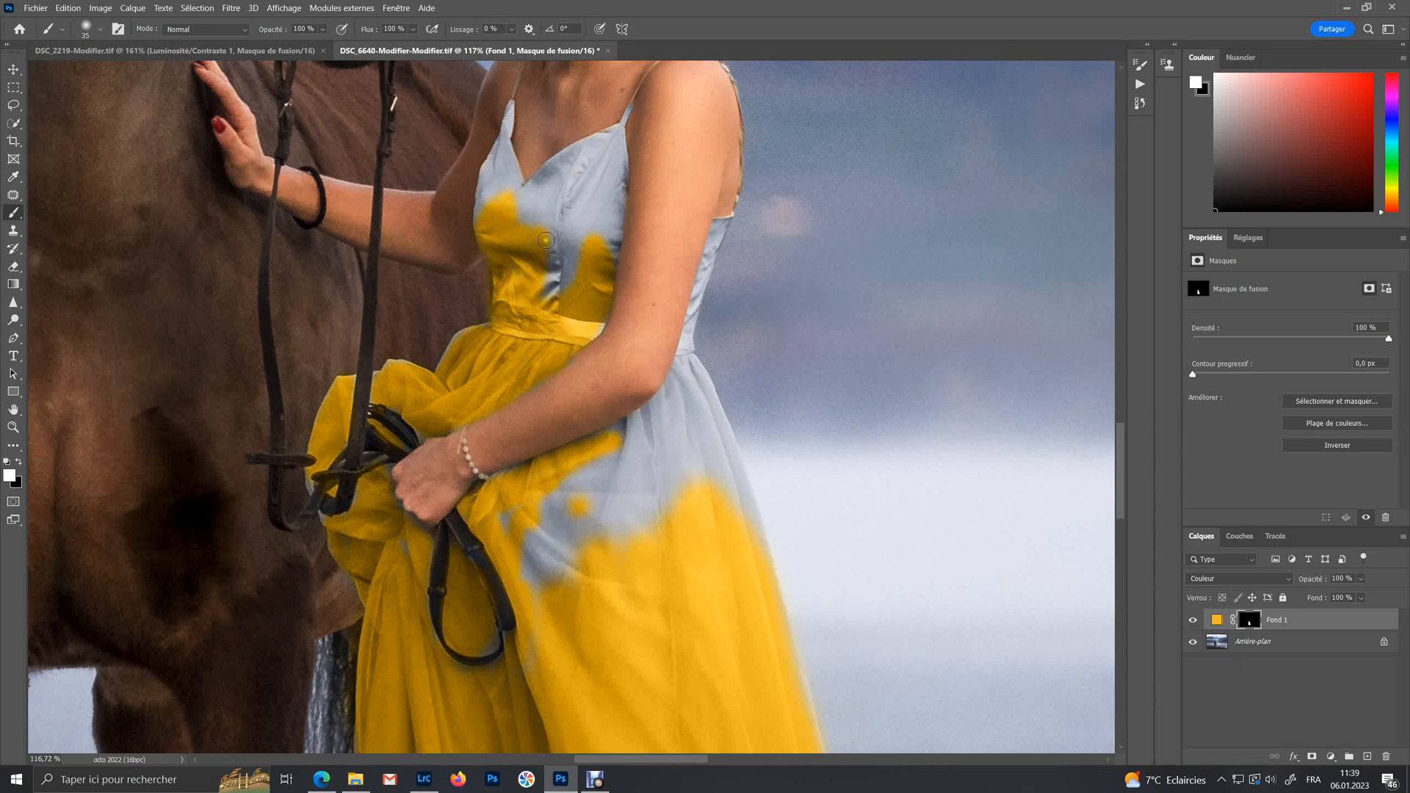
{"action": "mouse_move", "coordinate": [545, 240]}
{"action": "left_mouse_down"}
{"action": "mouse_move", "coordinate": [577, 229]}
{"action": "mouse_move", "coordinate": [601, 183]}
{"action": "mouse_move", "coordinate": [609, 232]}
{"action": "mouse_move", "coordinate": [614, 133]}
{"action": "mouse_move", "coordinate": [616, 155]}
{"action": "left_mouse_up"}
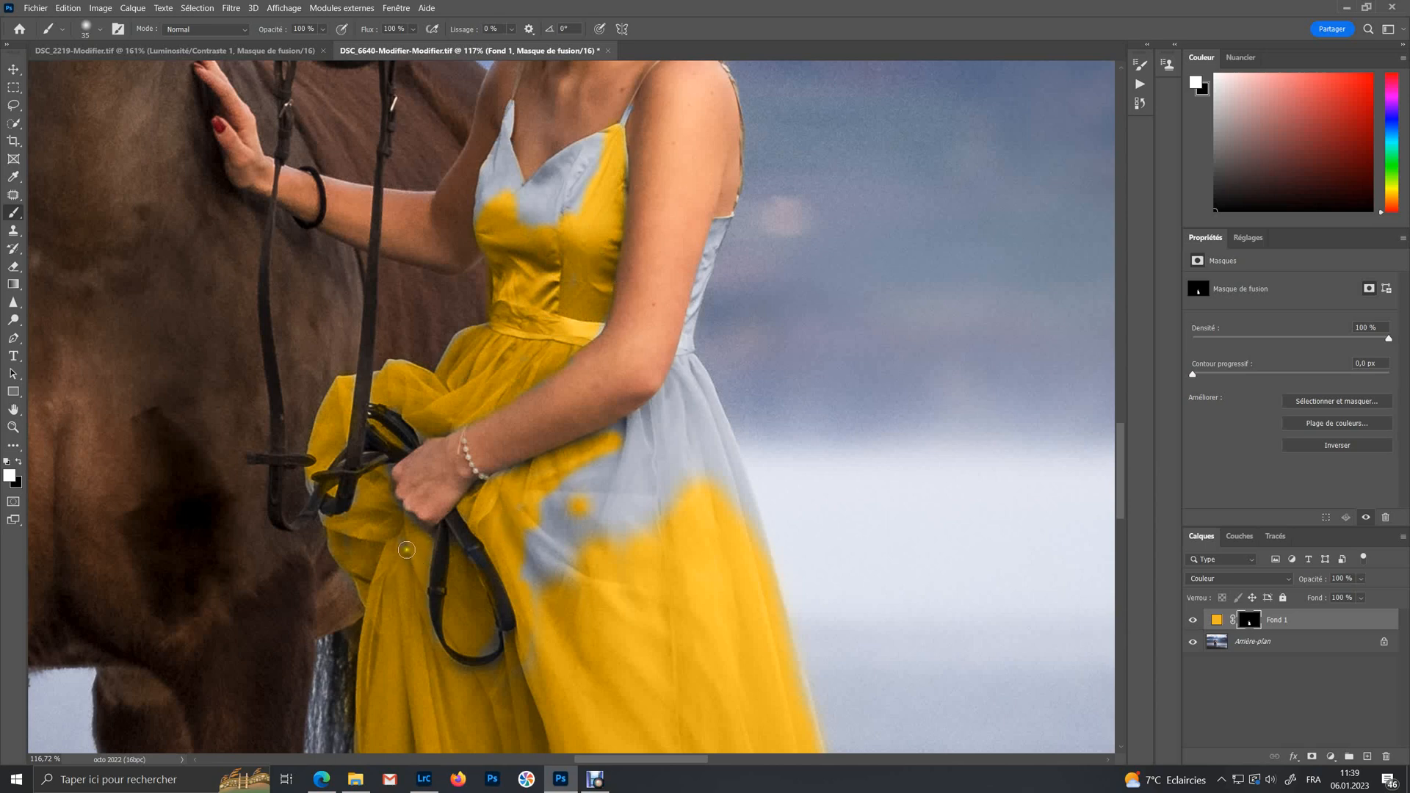
Fill the remaining grey skirt areas below the forearm, then paint the bodice side behind the arm with a 30 px brush
{"action": "mouse_move", "coordinate": [536, 522]}
{"action": "left_mouse_down"}
{"action": "mouse_move", "coordinate": [561, 566]}
{"action": "mouse_move", "coordinate": [544, 643]}
{"action": "left_mouse_up"}
{"action": "mouse_move", "coordinate": [578, 507]}
{"action": "left_mouse_down"}
{"action": "mouse_move", "coordinate": [569, 546]}
{"action": "mouse_move", "coordinate": [555, 546]}
{"action": "mouse_move", "coordinate": [588, 494]}
{"action": "mouse_move", "coordinate": [597, 515]}
{"action": "mouse_move", "coordinate": [633, 460]}
{"action": "mouse_move", "coordinate": [652, 457]}
{"action": "mouse_move", "coordinate": [711, 514]}
{"action": "mouse_move", "coordinate": [722, 465]}
{"action": "mouse_move", "coordinate": [755, 551]}
{"action": "mouse_move", "coordinate": [713, 445]}
{"action": "mouse_move", "coordinate": [636, 460]}
{"action": "mouse_move", "coordinate": [669, 429]}
{"action": "mouse_move", "coordinate": [628, 425]}
{"action": "mouse_move", "coordinate": [579, 492]}
{"action": "mouse_move", "coordinate": [642, 456]}
{"action": "mouse_move", "coordinate": [654, 411]}
{"action": "mouse_move", "coordinate": [670, 431]}
{"action": "mouse_move", "coordinate": [700, 435]}
{"action": "mouse_move", "coordinate": [714, 423]}
{"action": "mouse_move", "coordinate": [705, 393]}
{"action": "left_mouse_up"}
{"action": "key", "text": "bracketleft"}
{"action": "mouse_move", "coordinate": [722, 244]}
{"action": "left_mouse_down"}
{"action": "mouse_move", "coordinate": [718, 224]}
{"action": "mouse_move", "coordinate": [676, 374]}
{"action": "mouse_move", "coordinate": [699, 377]}
{"action": "left_mouse_up"}
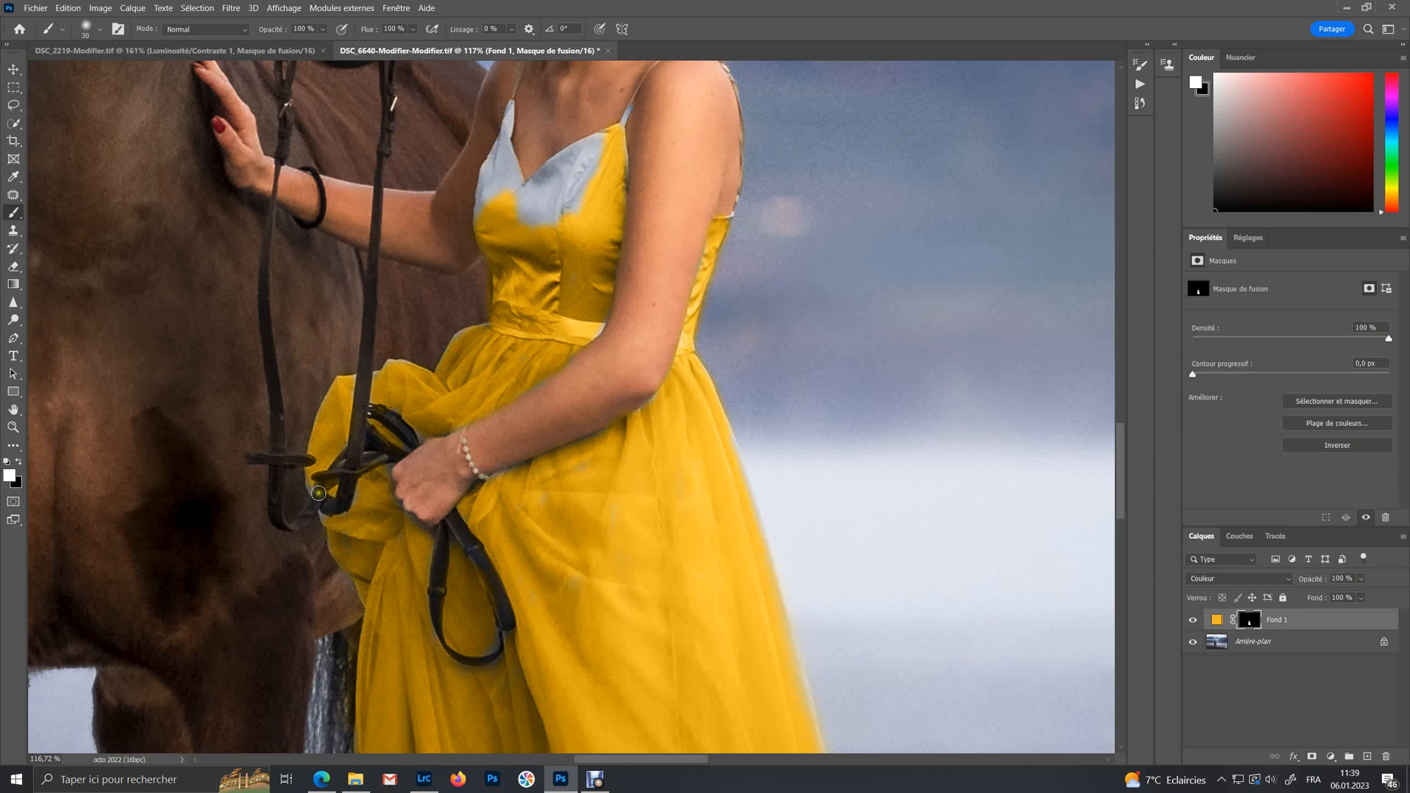
Paint yellow along the neckline, upper bodice and strap bases on the mask with a smaller brush
{"action": "scroll", "coordinate": [371, 443], "scroll_direction": "up", "scroll_amount": 5}
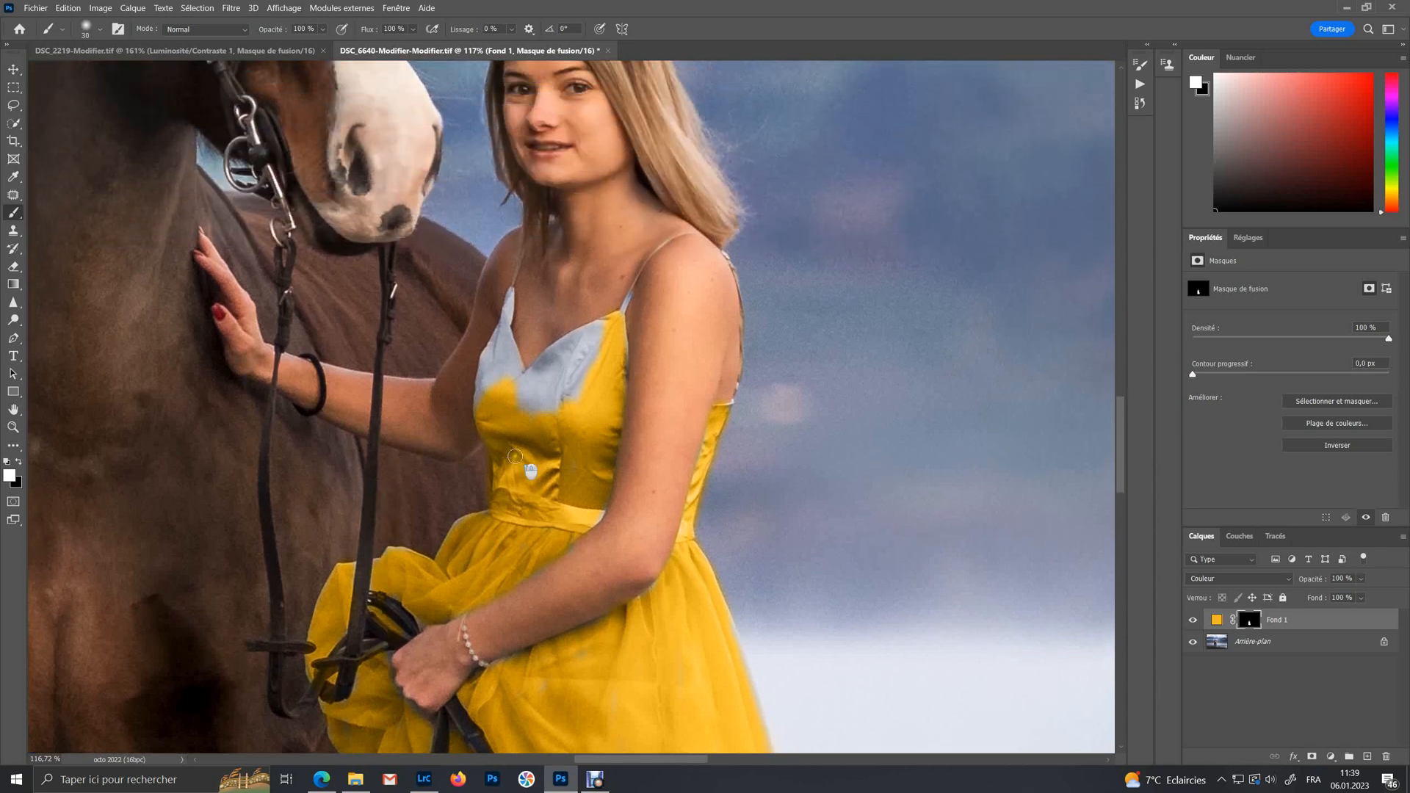
{"action": "scroll", "coordinate": [492, 456], "scroll_direction": "up", "scroll_amount": 3}
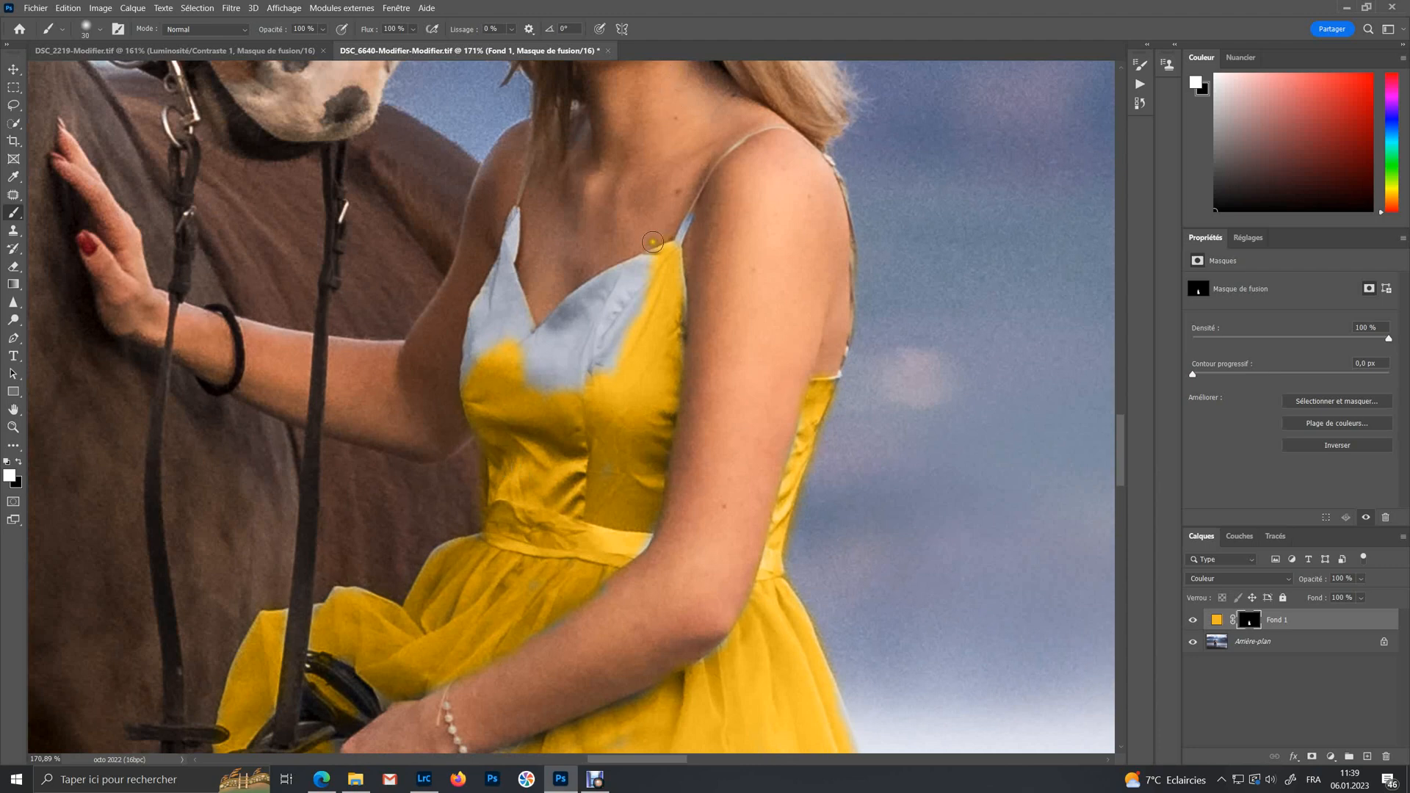
{"action": "key", "text": "bracketleft"}
{"action": "left_click_drag", "start_coordinate": [691, 217], "coordinate": [683, 235]}
{"action": "mouse_move", "coordinate": [519, 235]}
{"action": "left_mouse_down"}
{"action": "mouse_move", "coordinate": [476, 309]}
{"action": "mouse_move", "coordinate": [466, 391]}
{"action": "mouse_move", "coordinate": [509, 239]}
{"action": "mouse_move", "coordinate": [520, 354]}
{"action": "mouse_move", "coordinate": [490, 333]}
{"action": "mouse_move", "coordinate": [515, 375]}
{"action": "mouse_move", "coordinate": [607, 344]}
{"action": "mouse_move", "coordinate": [648, 262]}
{"action": "mouse_move", "coordinate": [565, 310]}
{"action": "mouse_move", "coordinate": [520, 365]}
{"action": "mouse_move", "coordinate": [552, 351]}
{"action": "mouse_move", "coordinate": [546, 370]}
{"action": "mouse_move", "coordinate": [544, 339]}
{"action": "mouse_move", "coordinate": [591, 318]}
{"action": "mouse_move", "coordinate": [607, 337]}
{"action": "mouse_move", "coordinate": [591, 380]}
{"action": "mouse_move", "coordinate": [611, 368]}
{"action": "mouse_move", "coordinate": [661, 282]}
{"action": "mouse_move", "coordinate": [613, 286]}
{"action": "mouse_move", "coordinate": [556, 326]}
{"action": "mouse_move", "coordinate": [673, 291]}
{"action": "left_mouse_up"}
Refine the mask below the waistband and along the forearm's upper edge with a 25 px brush, alternating black and white paint
{"action": "key", "text": "bracketright"}
{"action": "key", "text": "bracketright"}
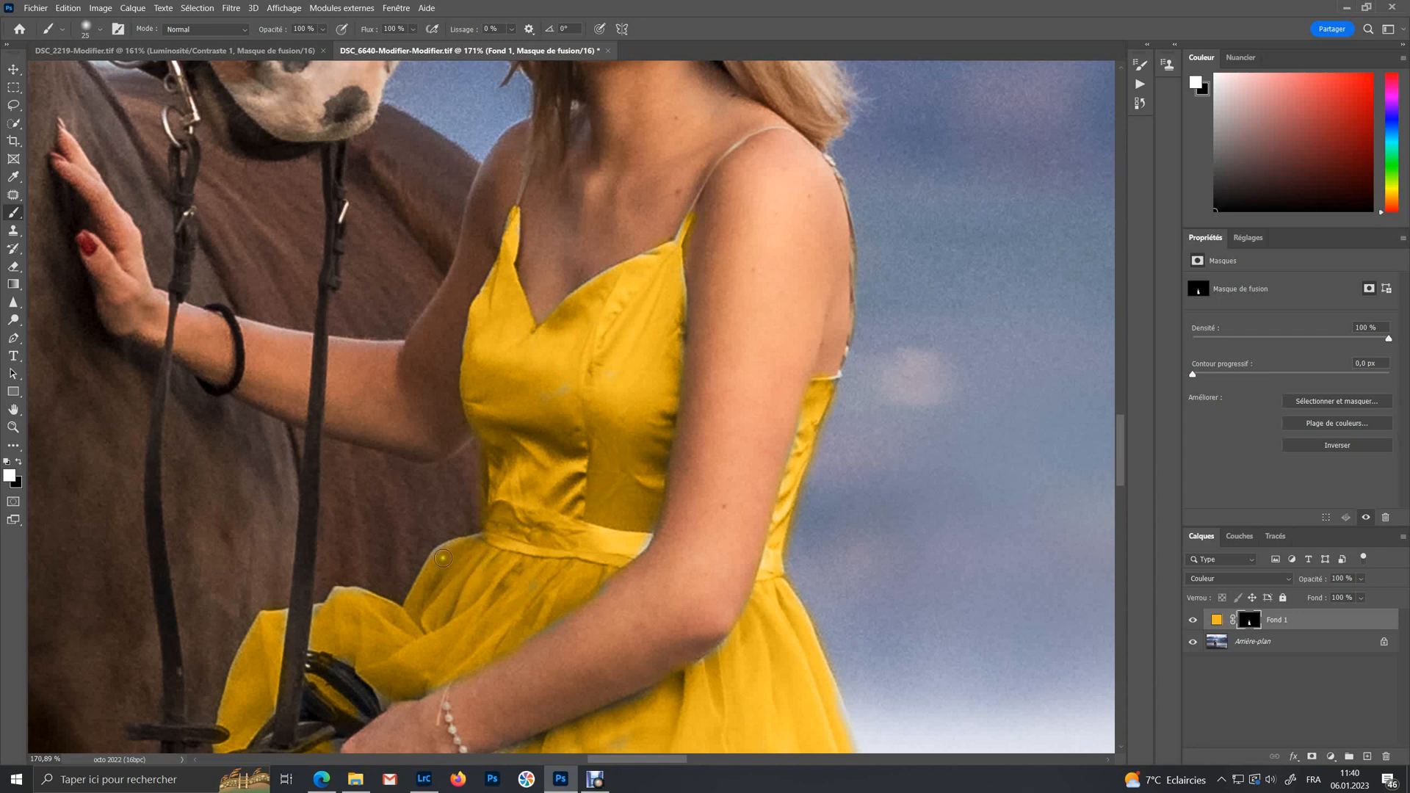
{"action": "mouse_move", "coordinate": [491, 556]}
{"action": "left_mouse_down"}
{"action": "mouse_move", "coordinate": [588, 548]}
{"action": "mouse_move", "coordinate": [576, 561]}
{"action": "mouse_move", "coordinate": [632, 528]}
{"action": "mouse_move", "coordinate": [606, 563]}
{"action": "left_mouse_up"}
{"action": "left_click", "coordinate": [19, 463]}
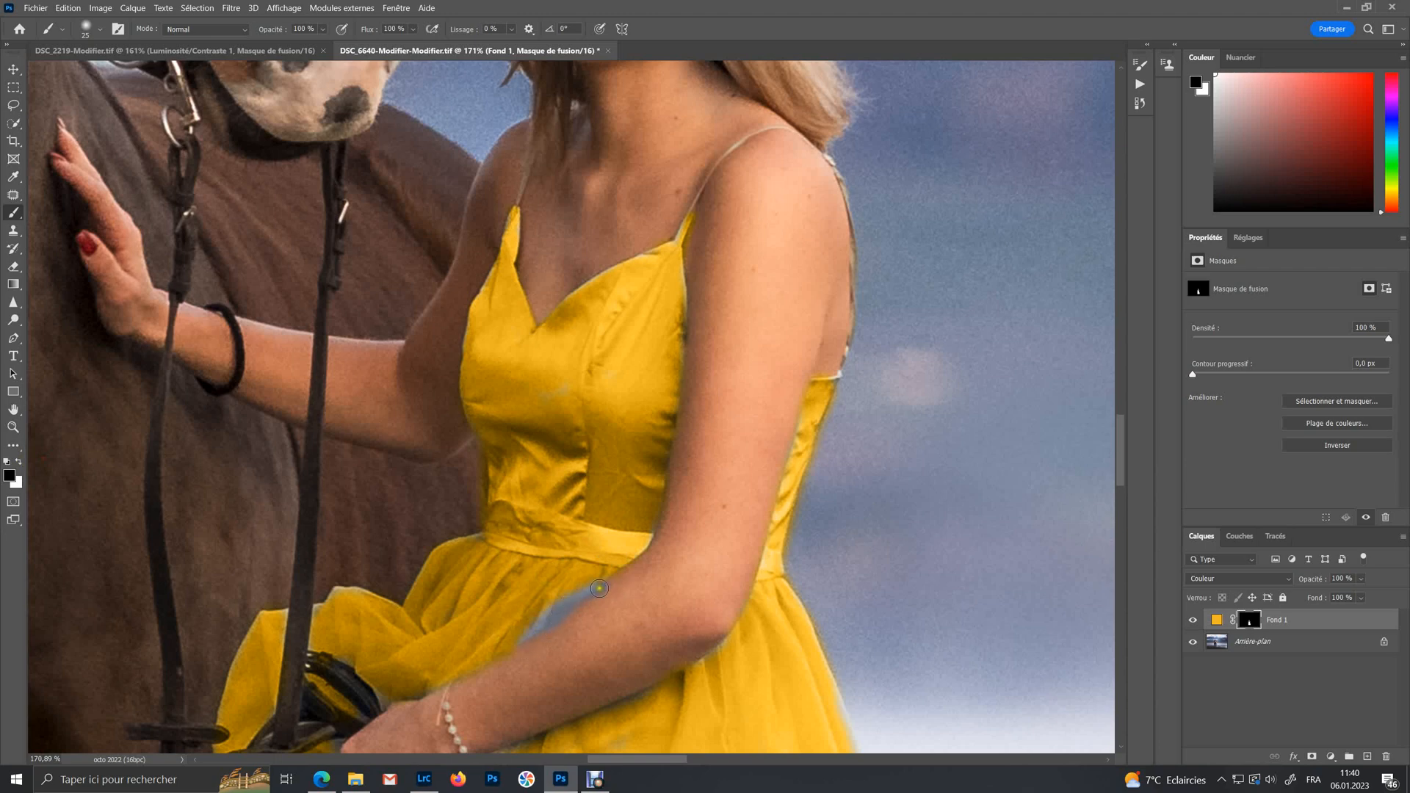
{"action": "left_click", "coordinate": [19, 462]}
{"action": "mouse_move", "coordinate": [562, 604]}
{"action": "left_mouse_down"}
{"action": "mouse_move", "coordinate": [587, 581]}
{"action": "mouse_move", "coordinate": [552, 613]}
{"action": "left_mouse_up"}
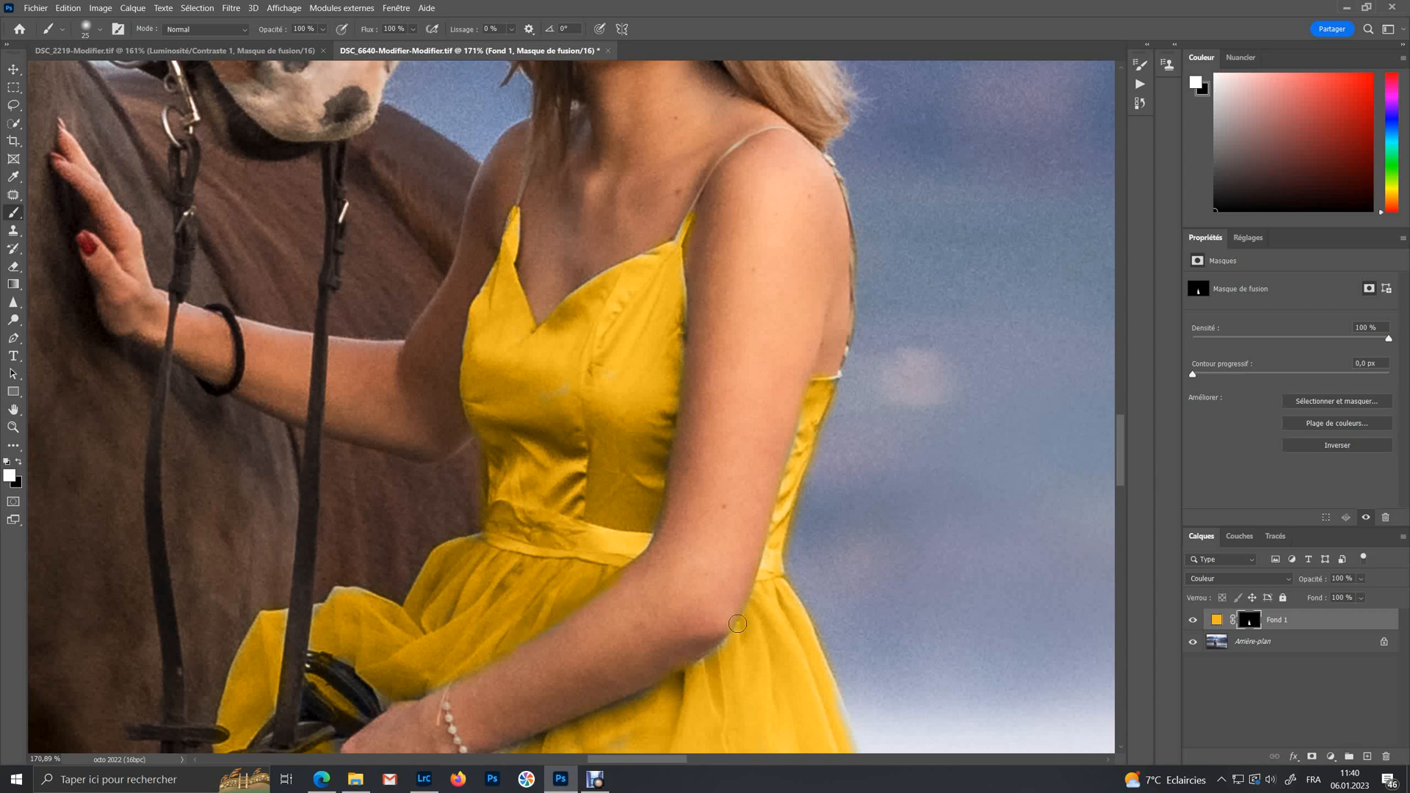
Lower the colour fill layer's opacity to 91 %
{"action": "scroll", "coordinate": [737, 623], "scroll_direction": "down", "scroll_amount": 5}
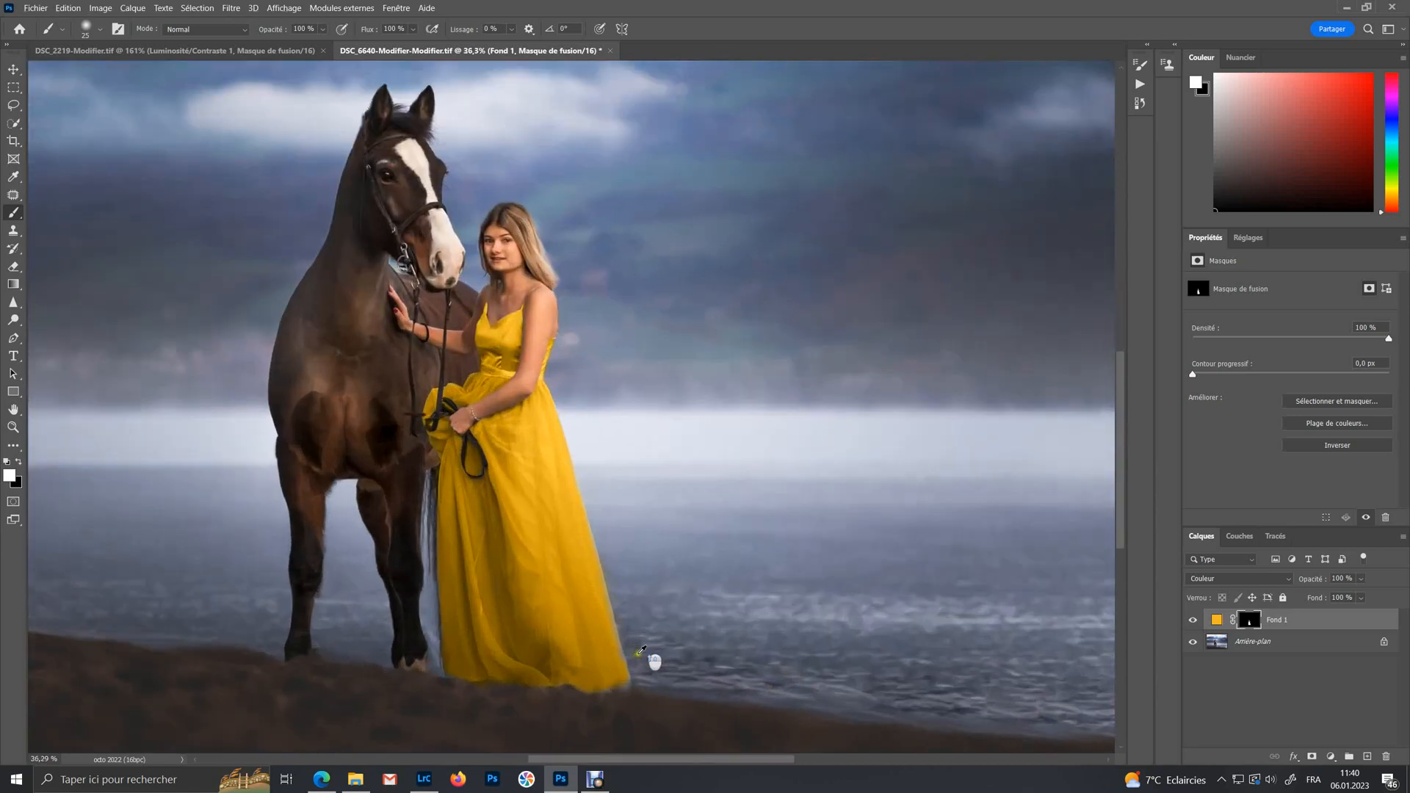
{"action": "scroll", "coordinate": [641, 651], "scroll_direction": "up", "scroll_amount": 5}
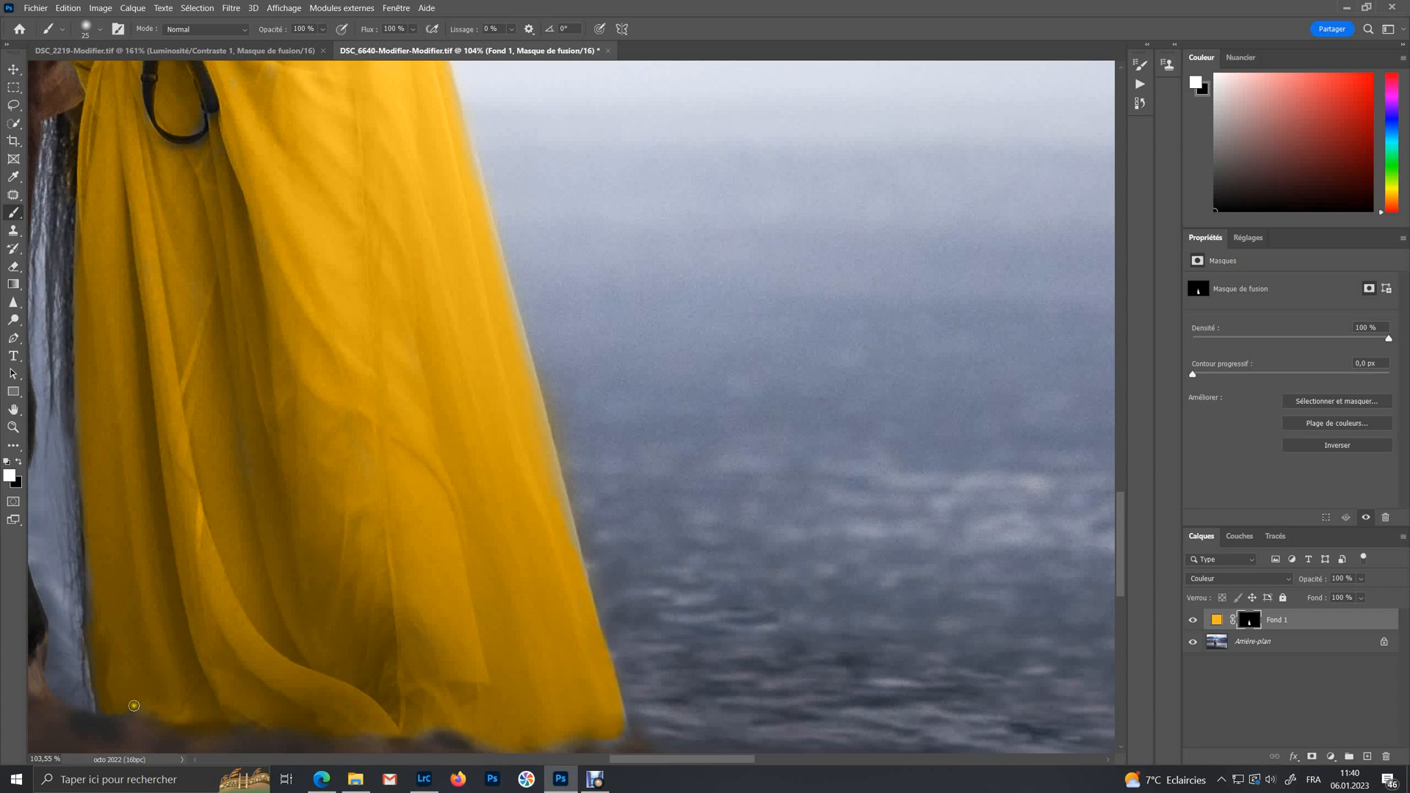
{"action": "scroll", "coordinate": [224, 633], "scroll_direction": "down", "scroll_amount": 3}
{"action": "scroll", "coordinate": [229, 630], "scroll_direction": "down", "scroll_amount": 3}
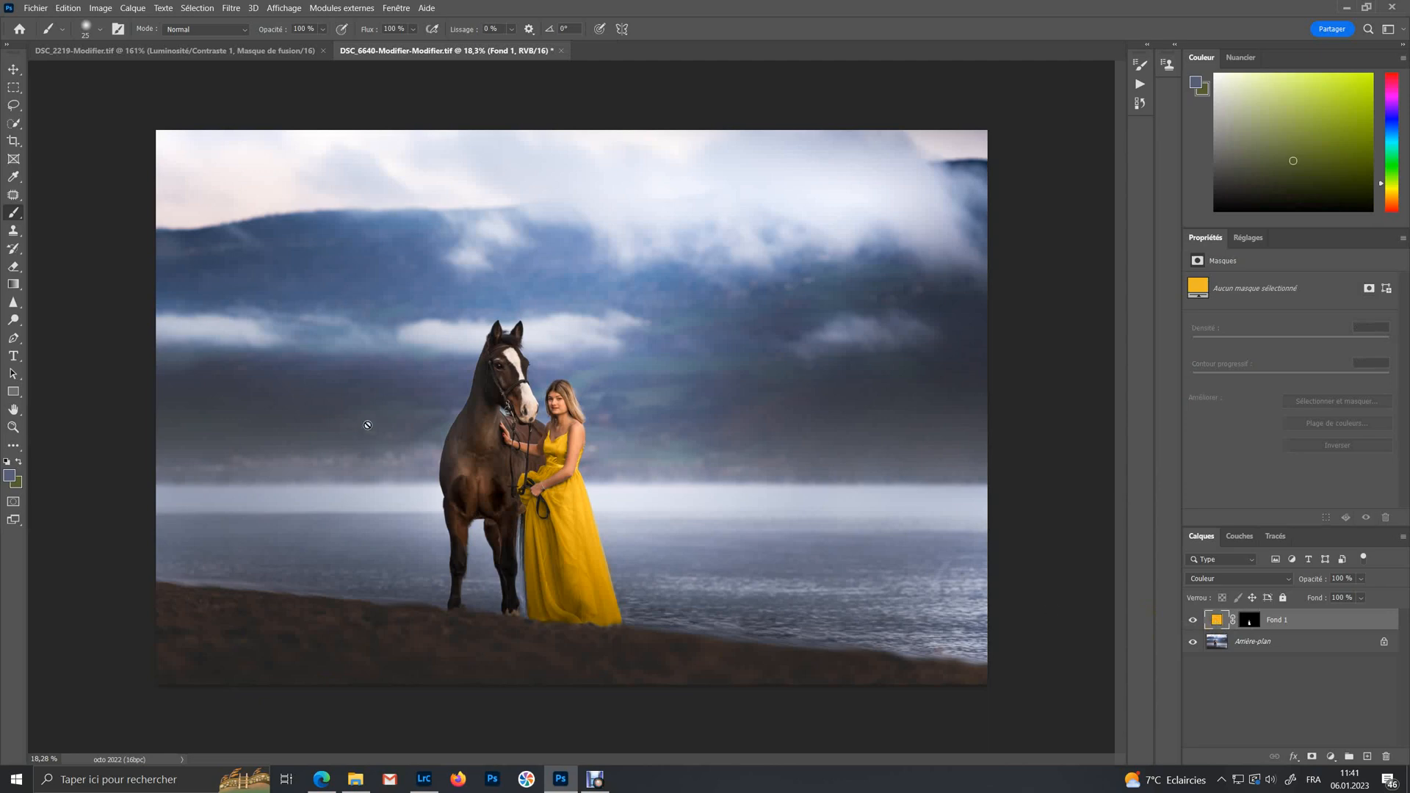
{"action": "left_click", "coordinate": [1361, 578]}
{"action": "mouse_move", "coordinate": [1373, 594]}
{"action": "left_mouse_down"}
{"action": "mouse_move", "coordinate": [1333, 597]}
{"action": "mouse_move", "coordinate": [1371, 598]}
{"action": "left_mouse_up"}
Compare the portrait with and without the yellow dress by toggling the fill layer's visibility, leaving the layer shown
{"action": "left_click", "coordinate": [1193, 620]}
{"action": "left_click", "coordinate": [1193, 620]}
{"action": "left_click", "coordinate": [1193, 619]}
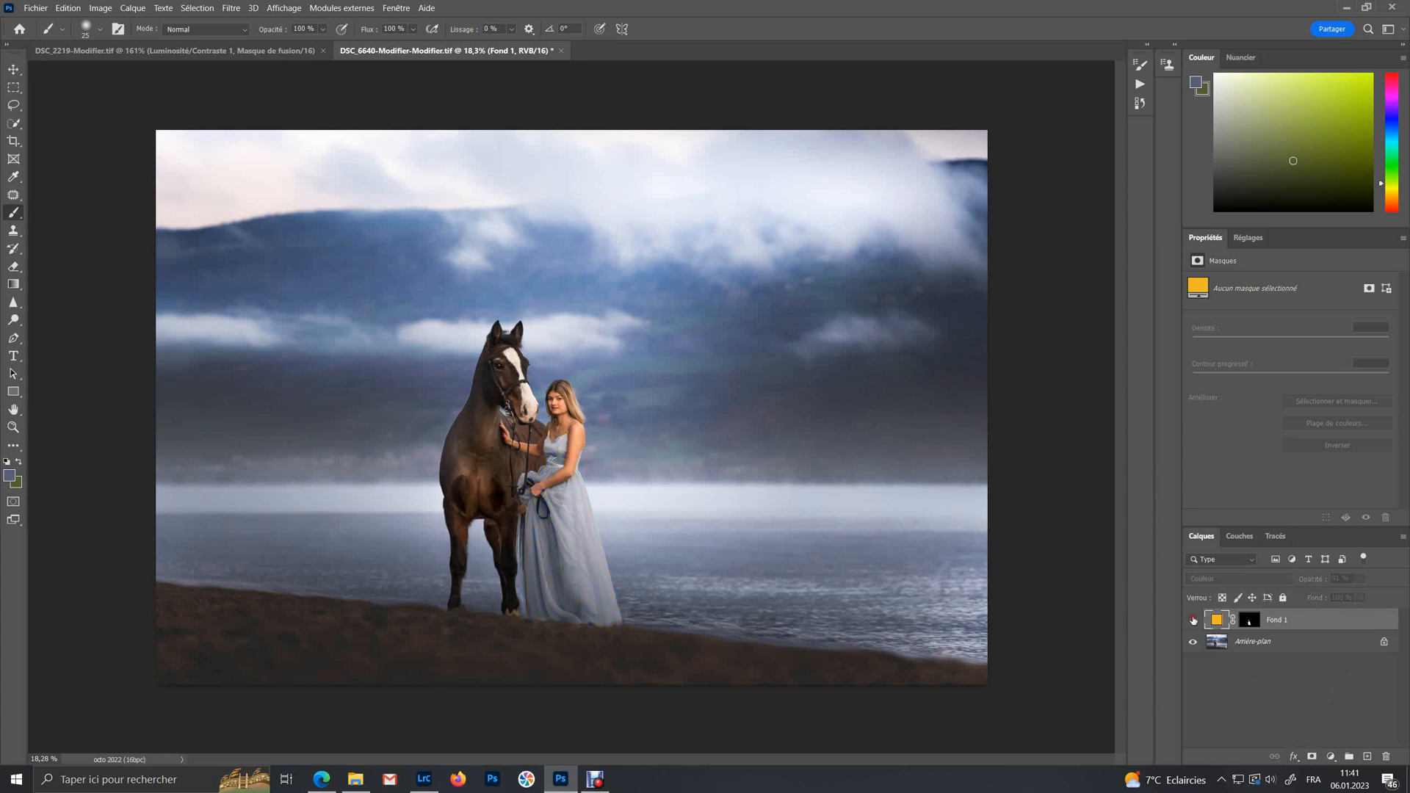
{"action": "left_click", "coordinate": [1193, 620]}
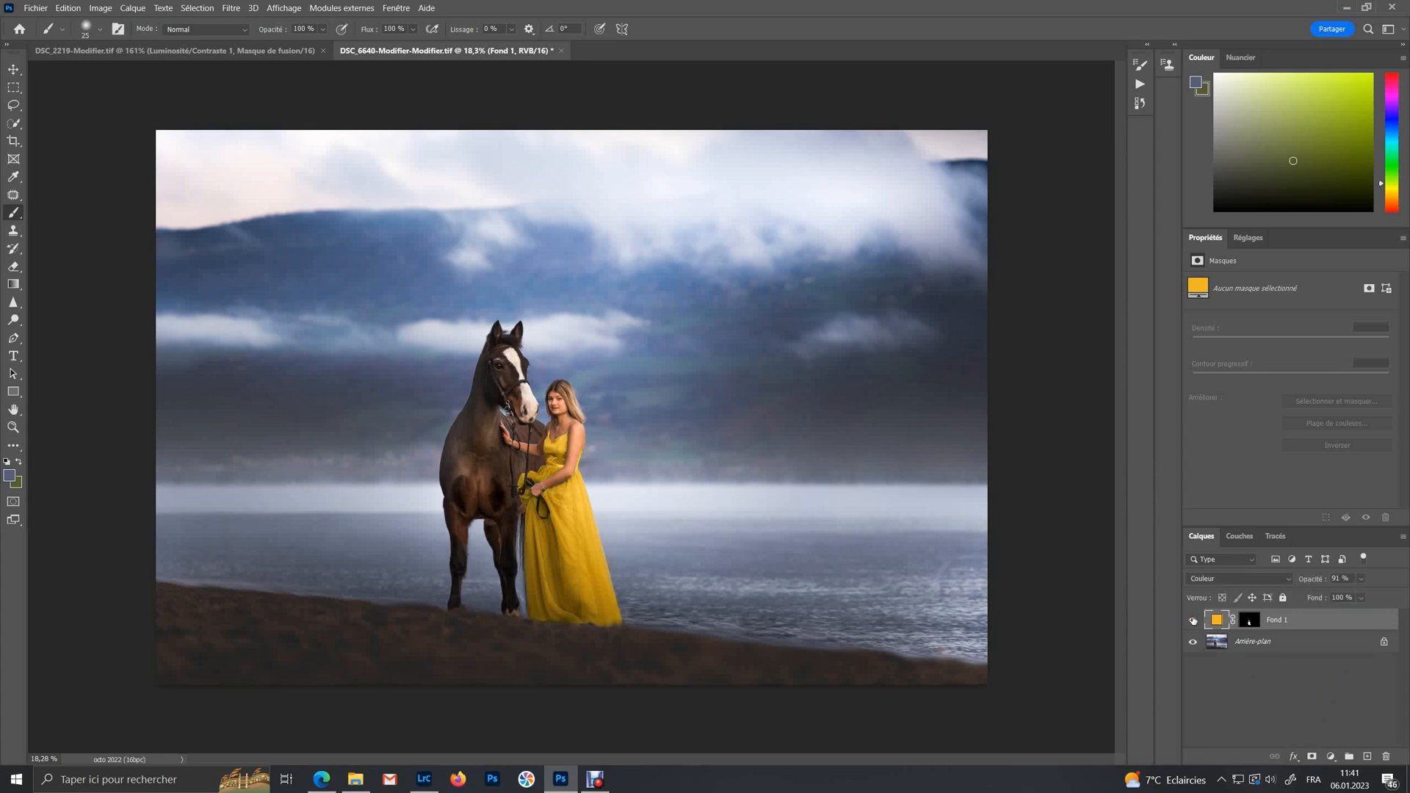